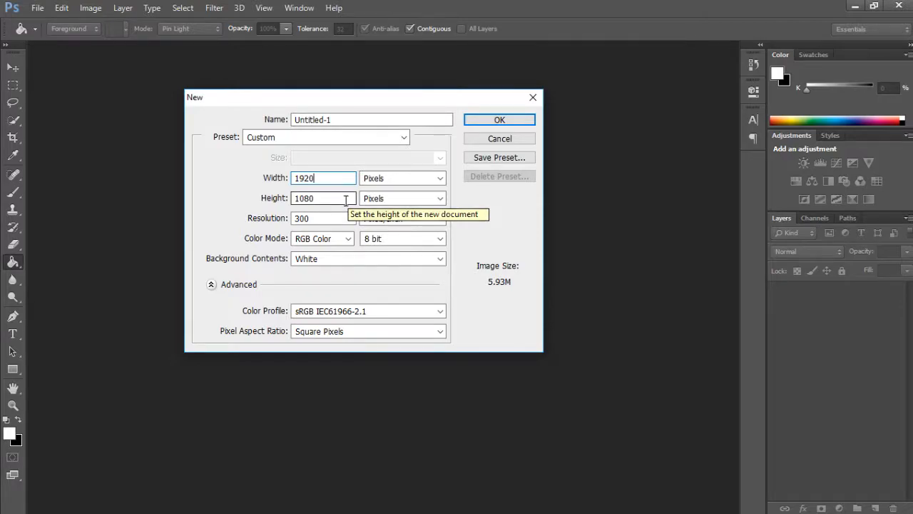
Step: Create the 1920 × 1080 pixel RGB document at resolution 300 and fill its background with black
click(506, 122)
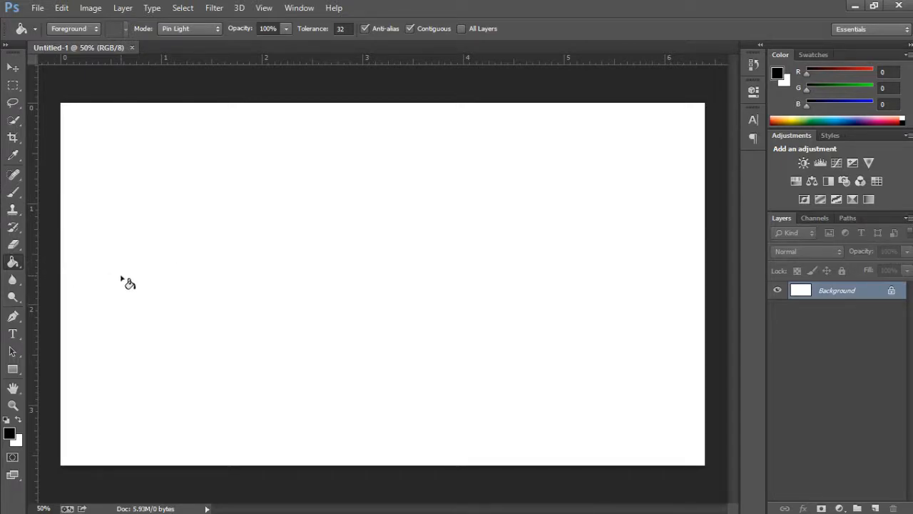
click(158, 334)
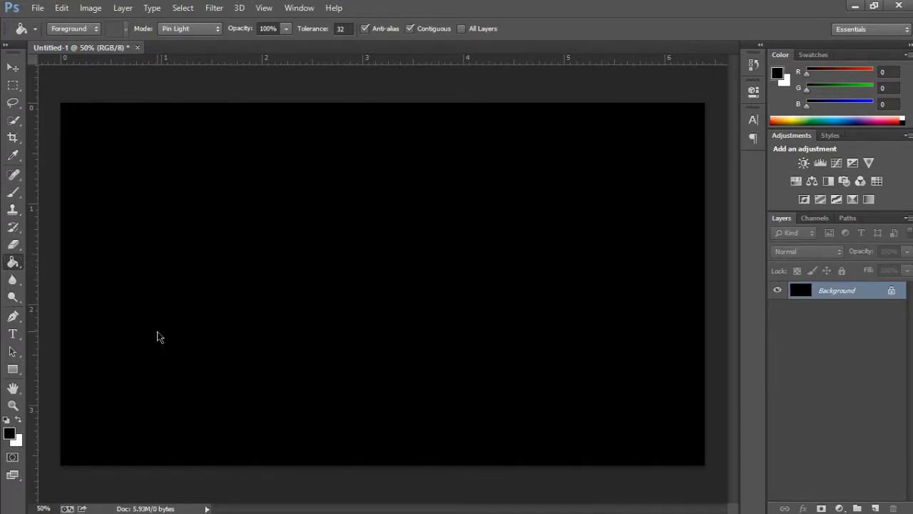
Step: Place pexels-photo-220182.jpeg from the Desktop and enlarge it to about 94% so the brick texture covers the whole canvas
click(50, 7)
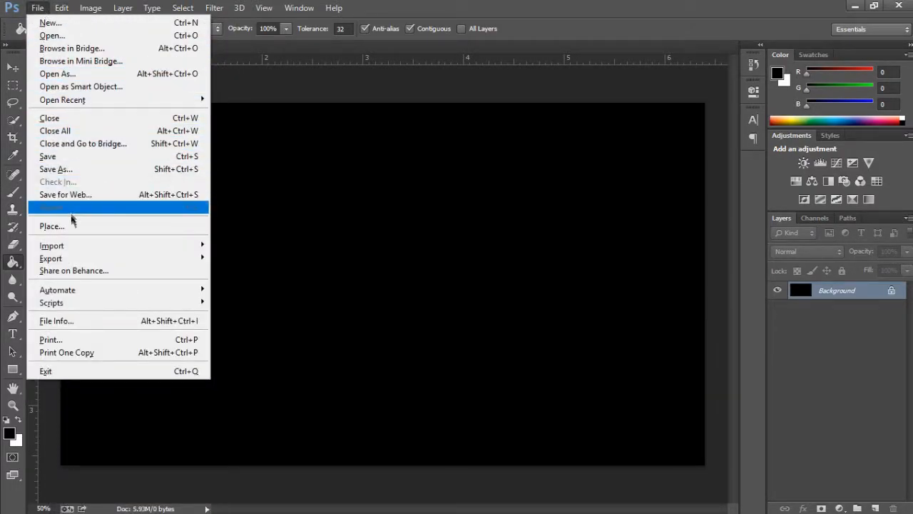
click(70, 225)
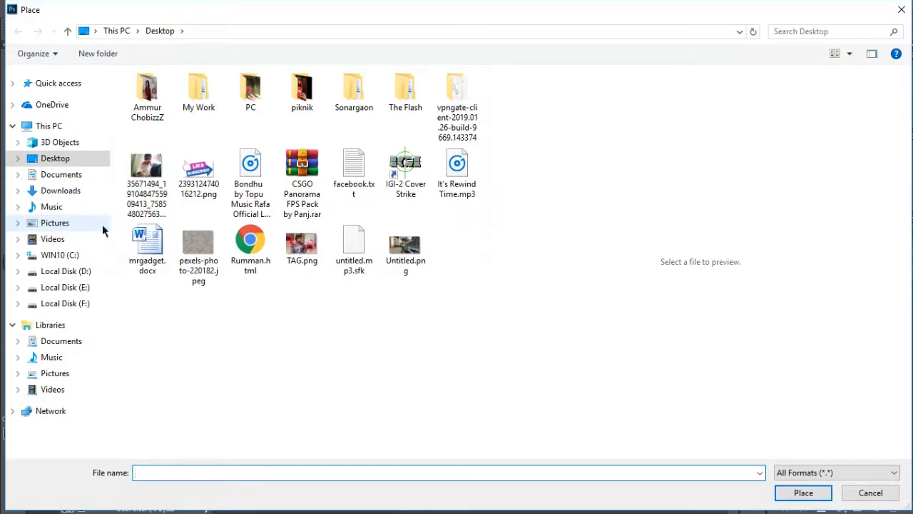
click(187, 246)
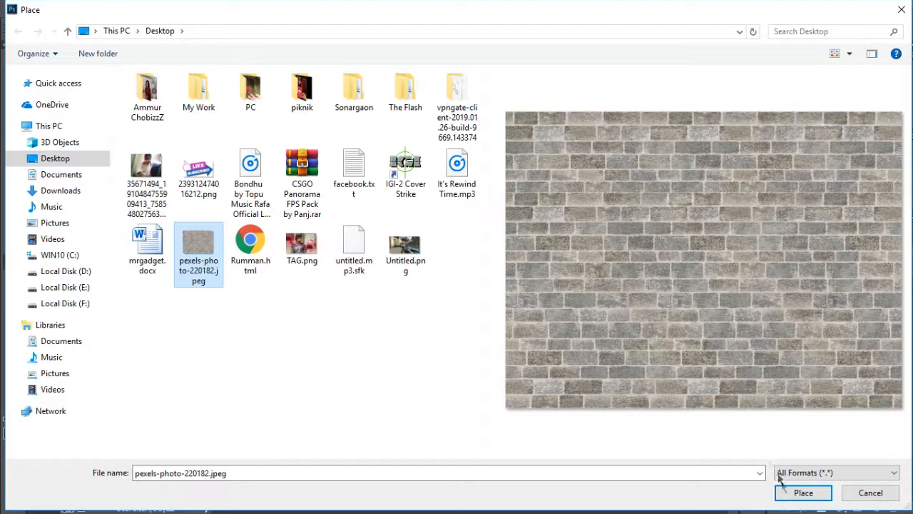
click(788, 499)
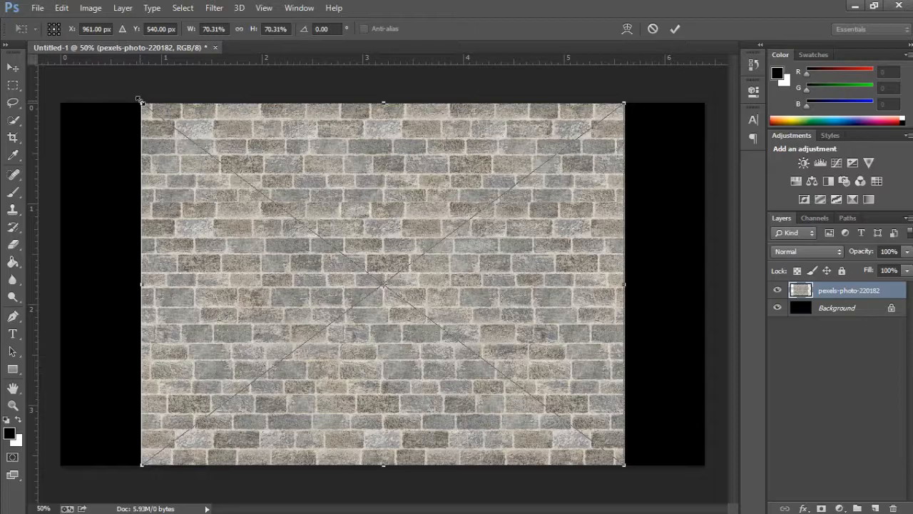
drag(140, 100, 41, 64)
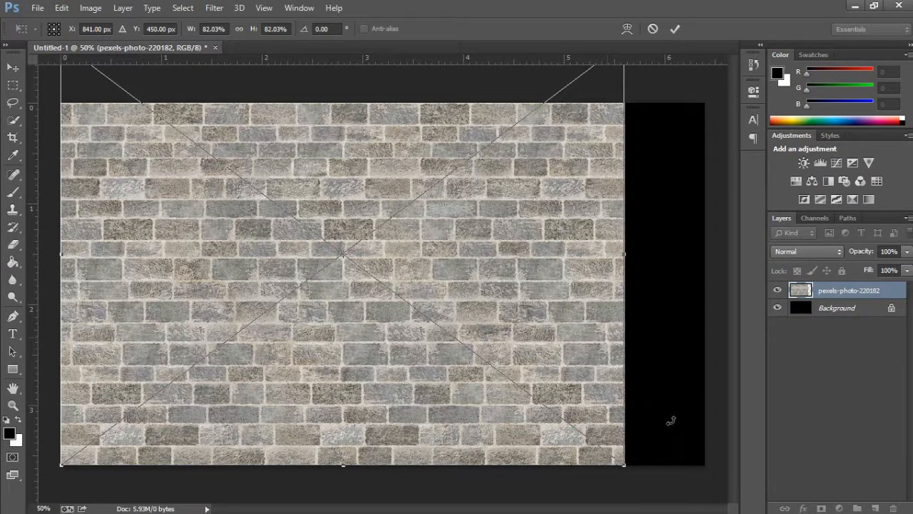
drag(626, 465, 730, 496)
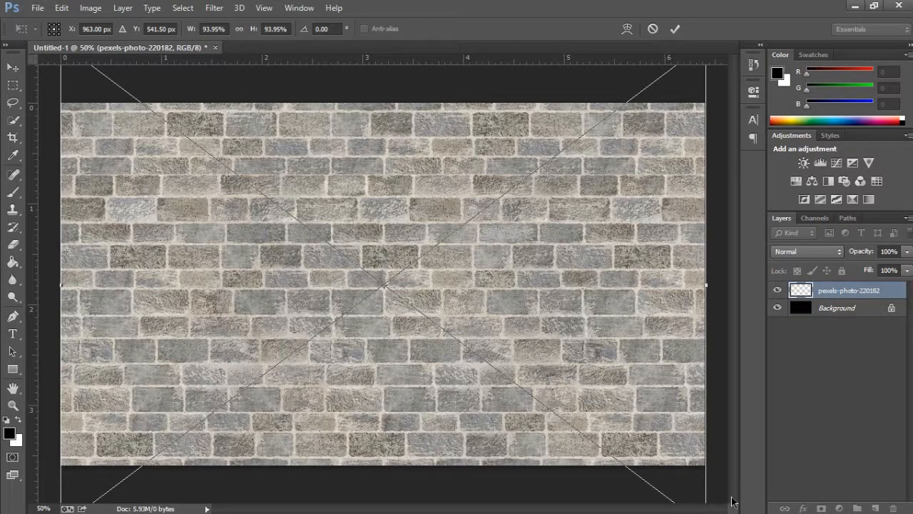
click(675, 28)
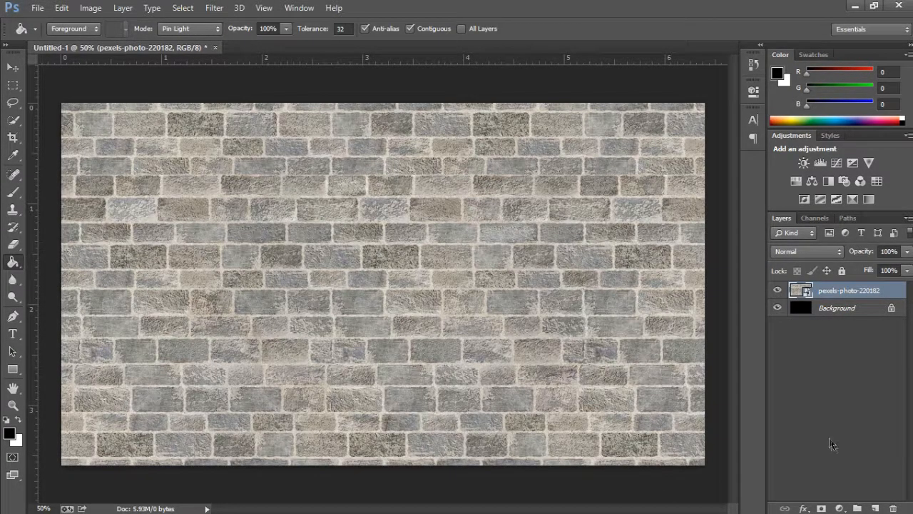
Step: Add a layer mask to the brick photo layer and fill the mask with black
click(821, 508)
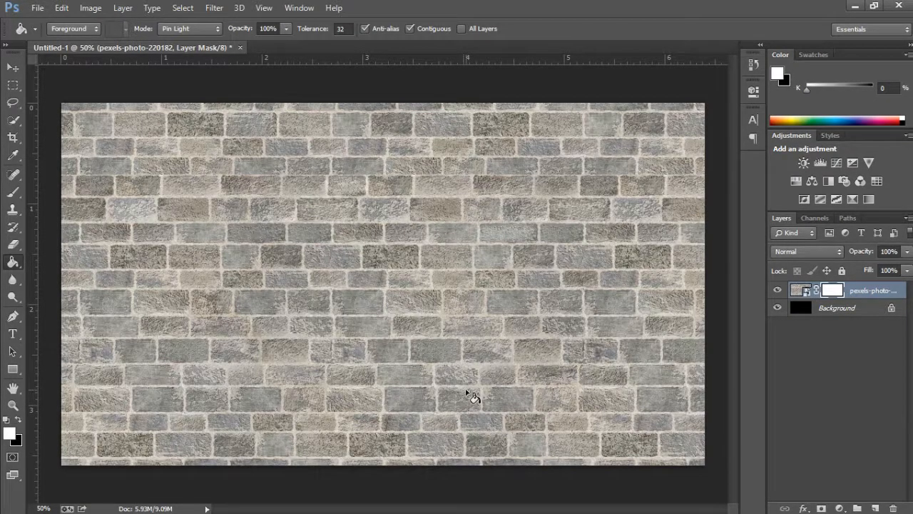
click(21, 421)
click(238, 225)
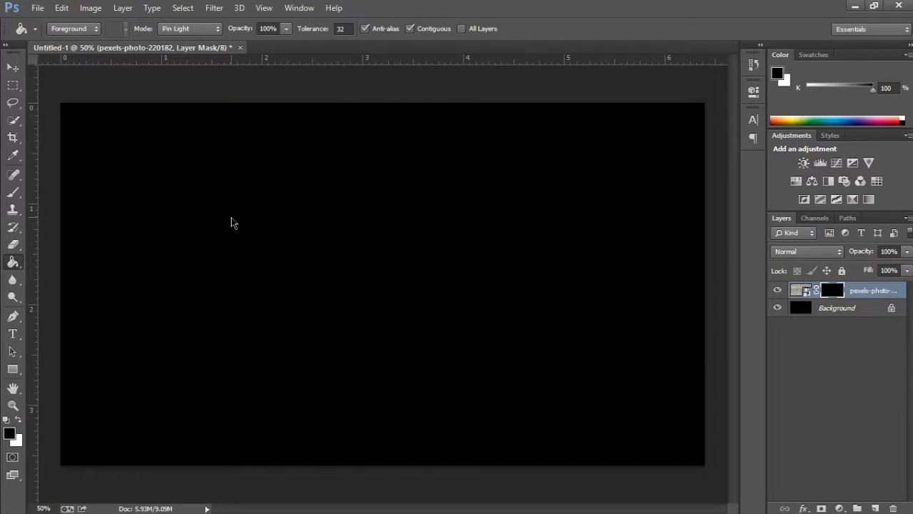
Step: Paint white across the middle of the brick layer's mask with a soft 1000 px brush at 0% hardness
click(14, 193)
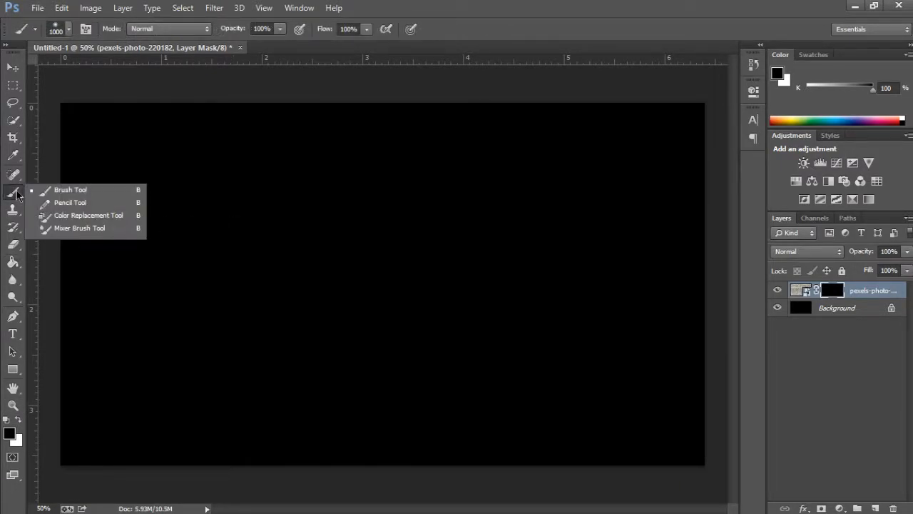
click(46, 191)
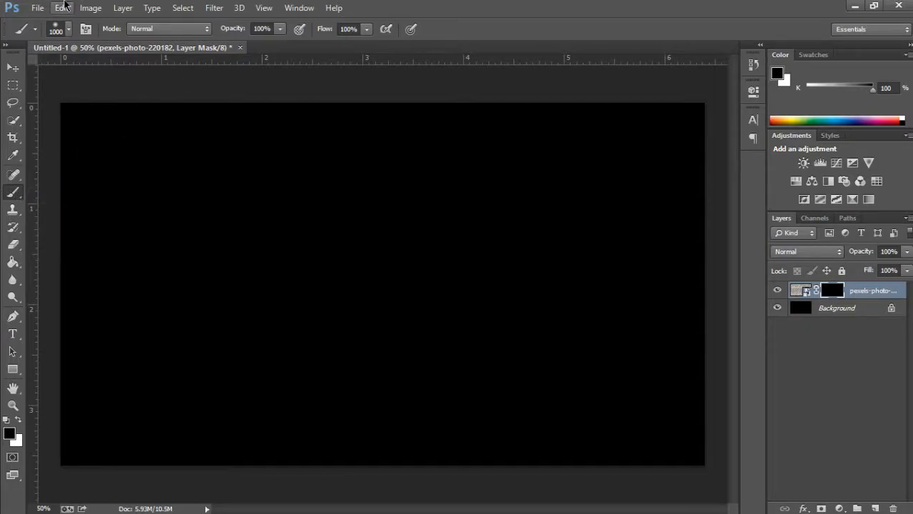
click(68, 31)
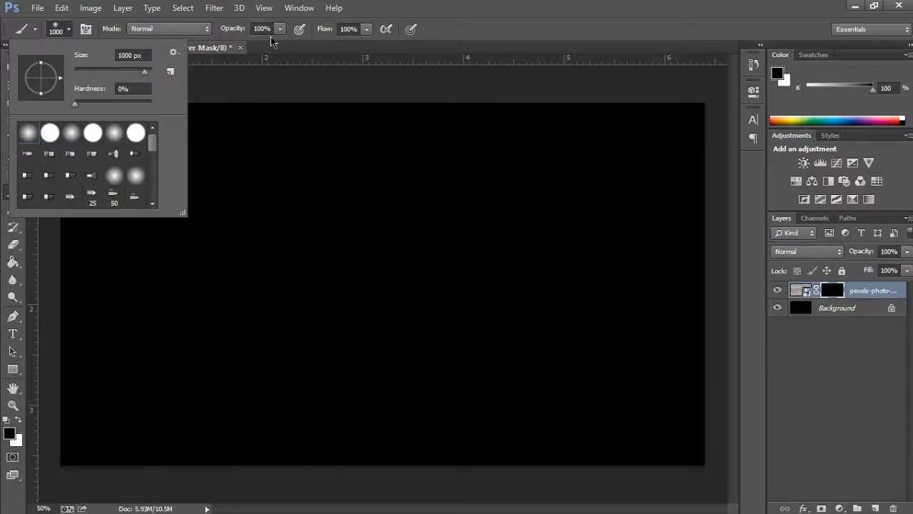
click(498, 34)
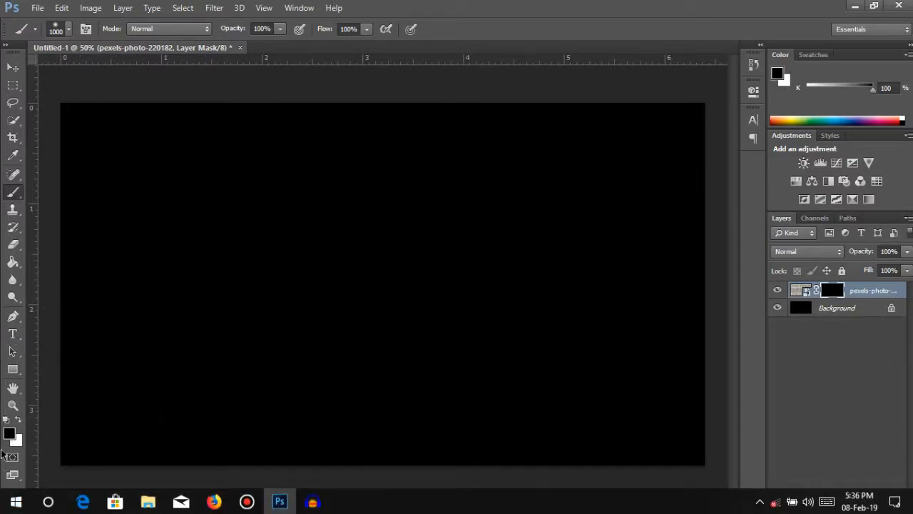
click(19, 420)
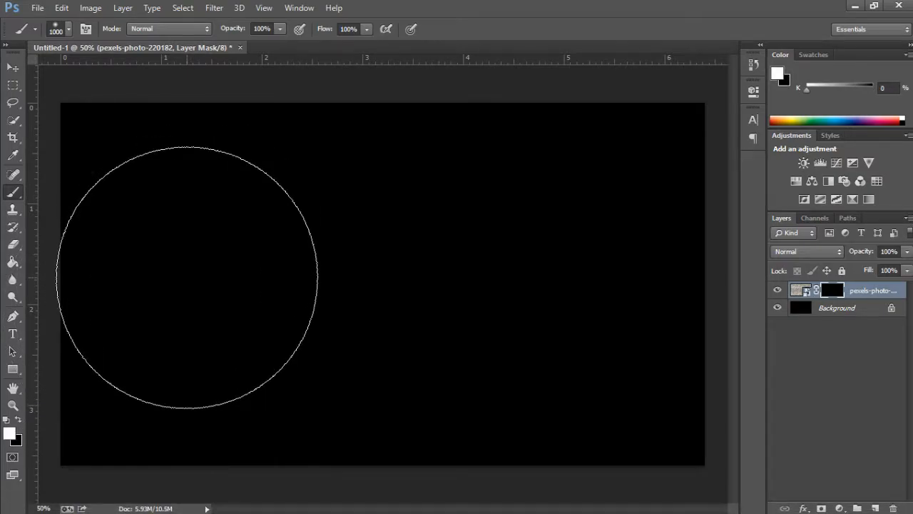
mouse_move(193, 281)
mouse_down()
mouse_move(163, 279)
mouse_move(326, 285)
mouse_move(387, 269)
mouse_move(579, 282)
mouse_up()
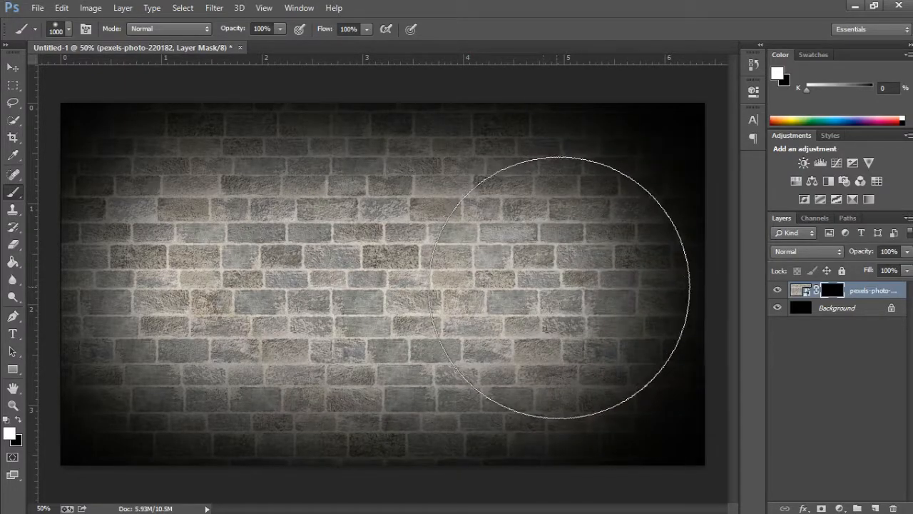
Step: Set the brick photo layer's opacity to 25%
click(883, 250)
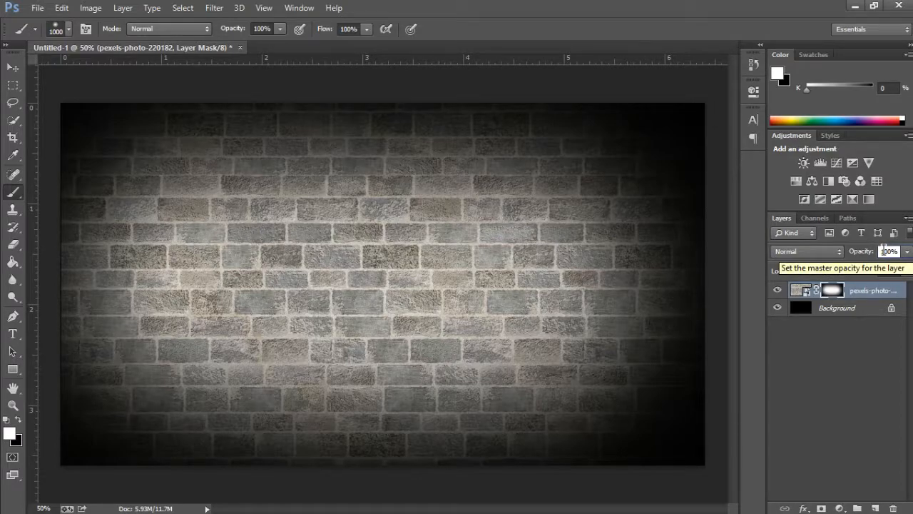
double_click(885, 249)
key(BackSpace)
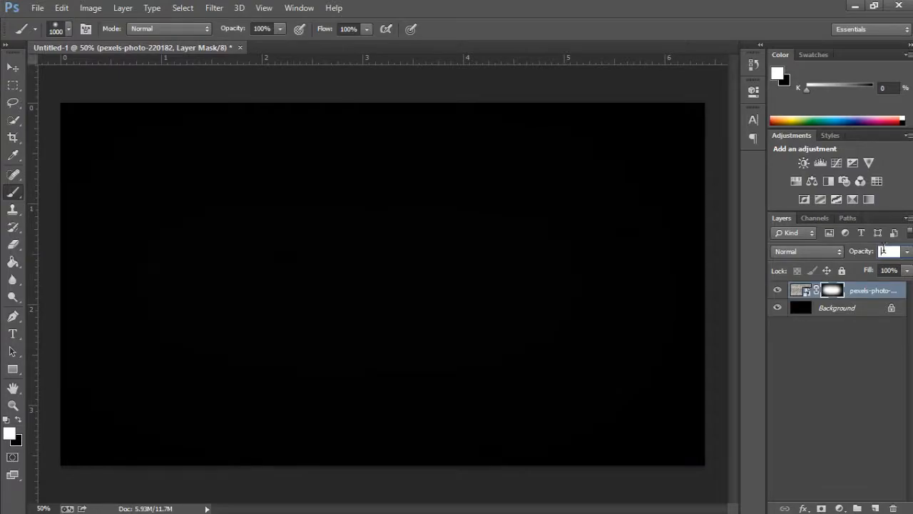
key(Return)
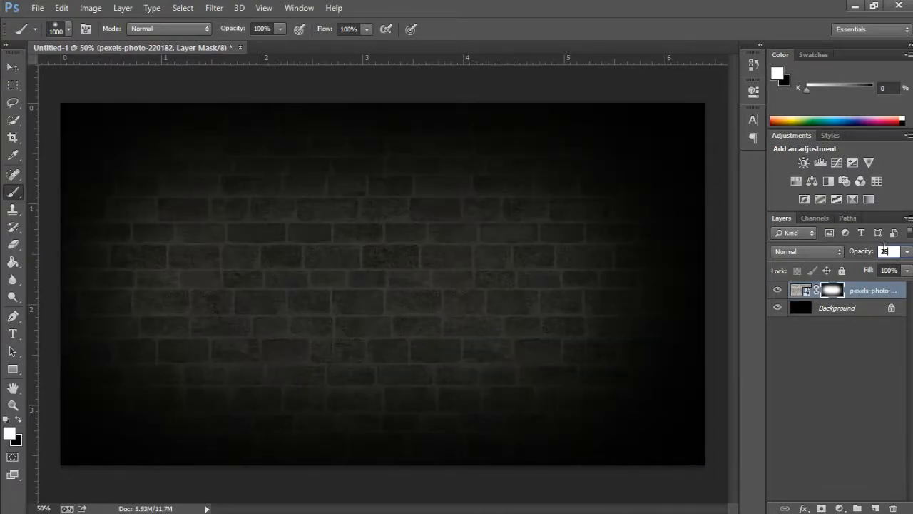
Step: Add a white, centre-aligned text layer reading FLOW in Calibri Regular at 600 pt
click(21, 335)
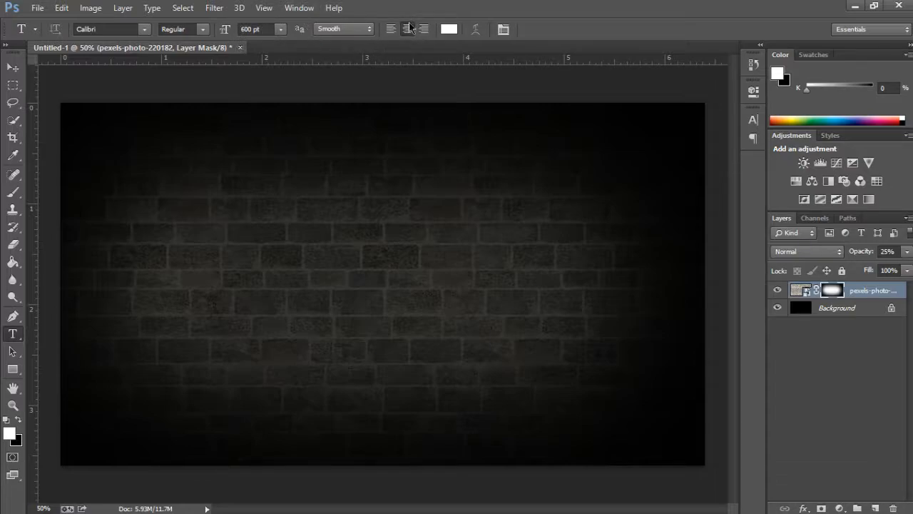
click(259, 280)
text(FLOW)
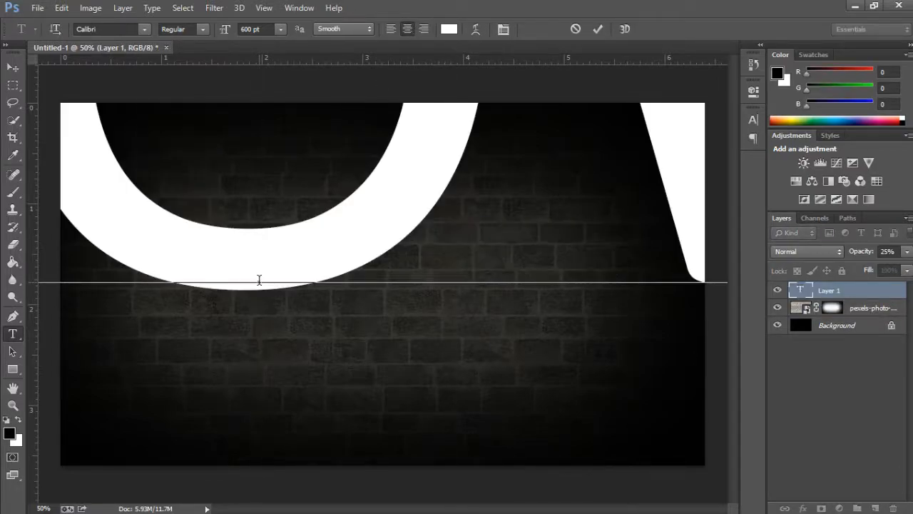
click(598, 29)
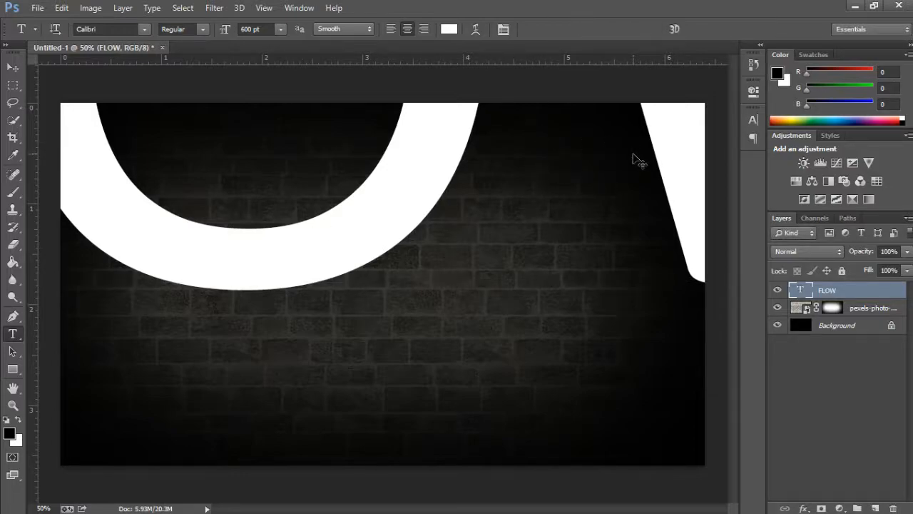
Step: Scale the FLOW text down to about 32% width and 27% height and position it across the middle of the canvas
key(ctrl+t)
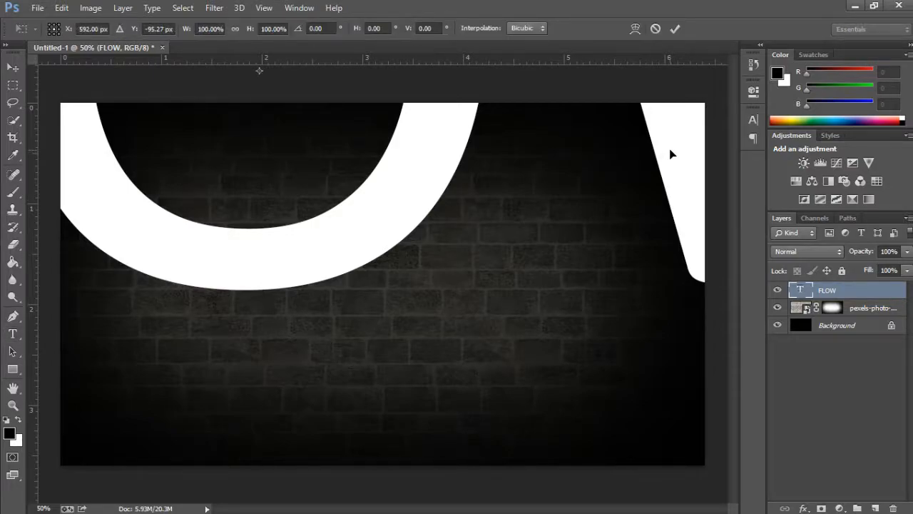
drag(519, 286, 453, 336)
drag(683, 146, 479, 300)
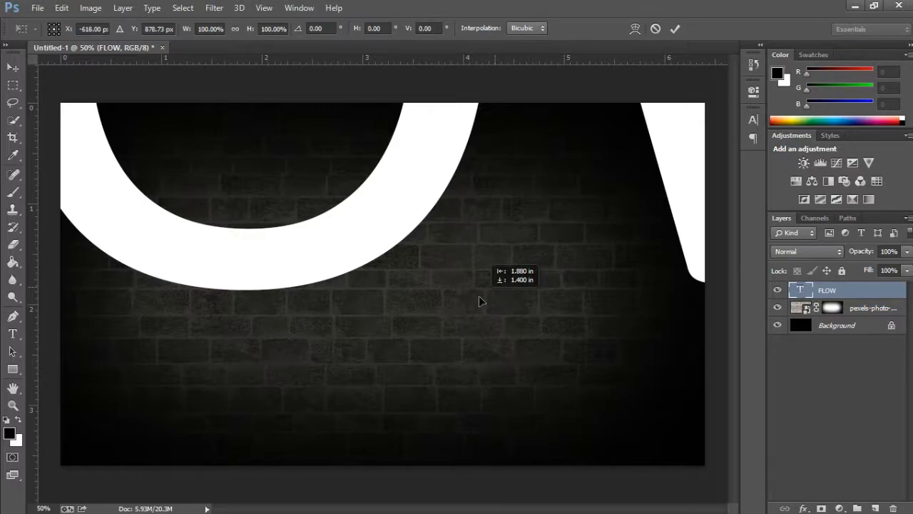
drag(375, 171, 333, 314)
drag(361, 171, 202, 304)
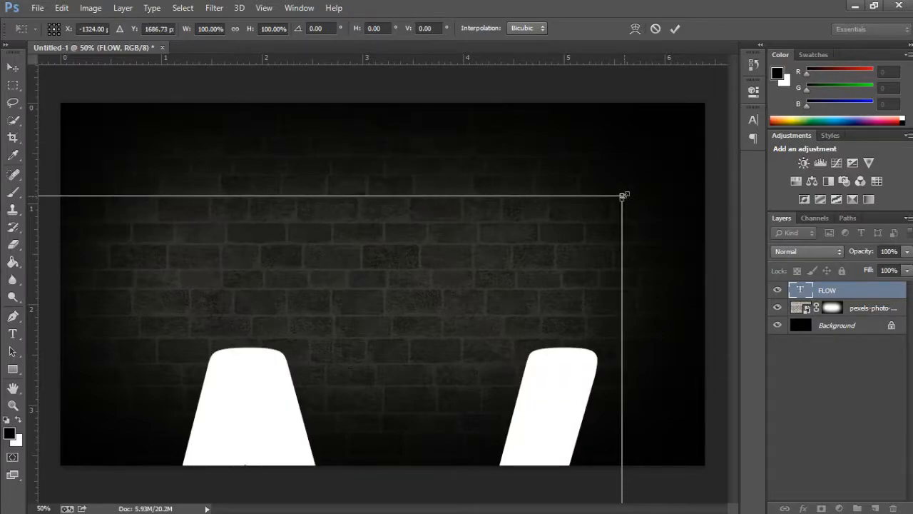
drag(623, 195, 489, 219)
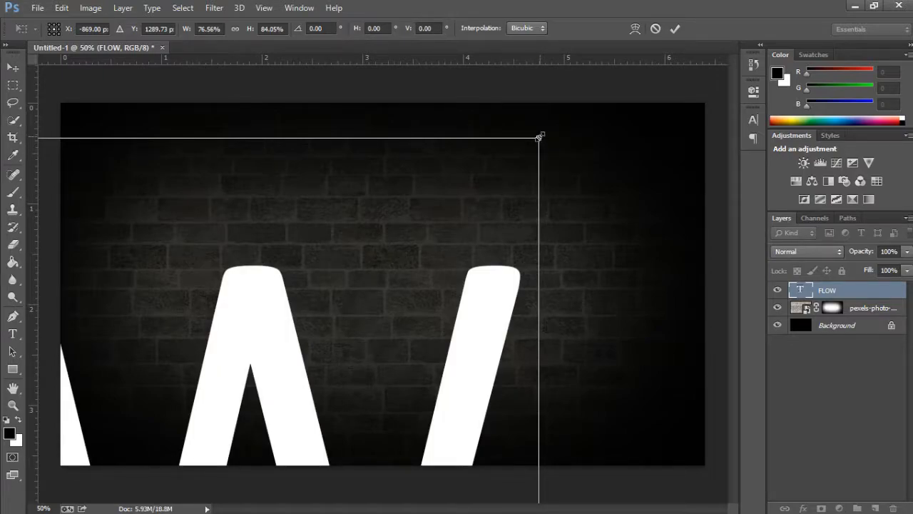
drag(475, 183, 242, 291)
drag(200, 395, 620, 205)
drag(659, 103, 419, 271)
drag(308, 401, 621, 263)
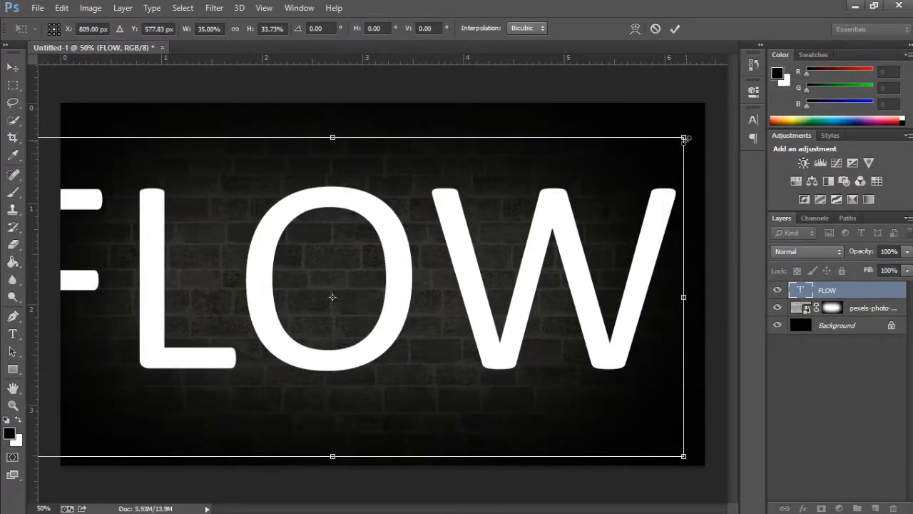
drag(685, 139, 634, 186)
drag(521, 265, 589, 255)
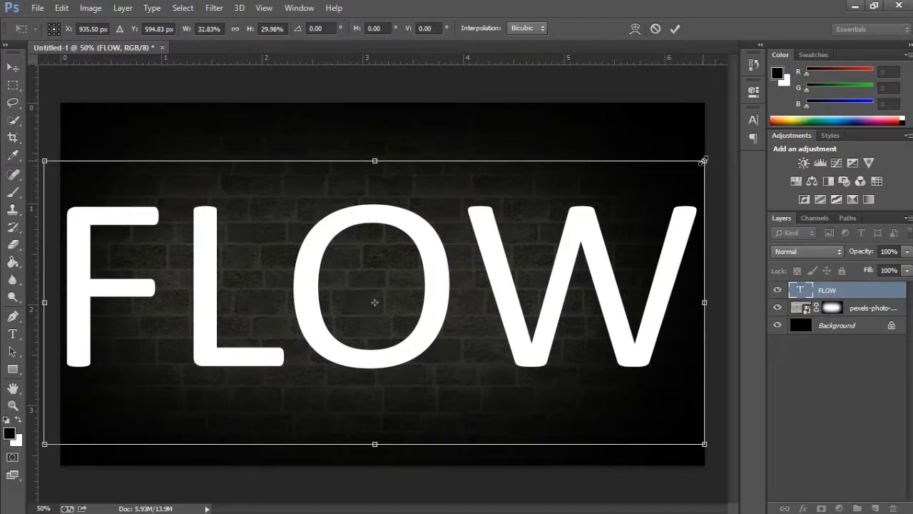
drag(705, 161, 694, 176)
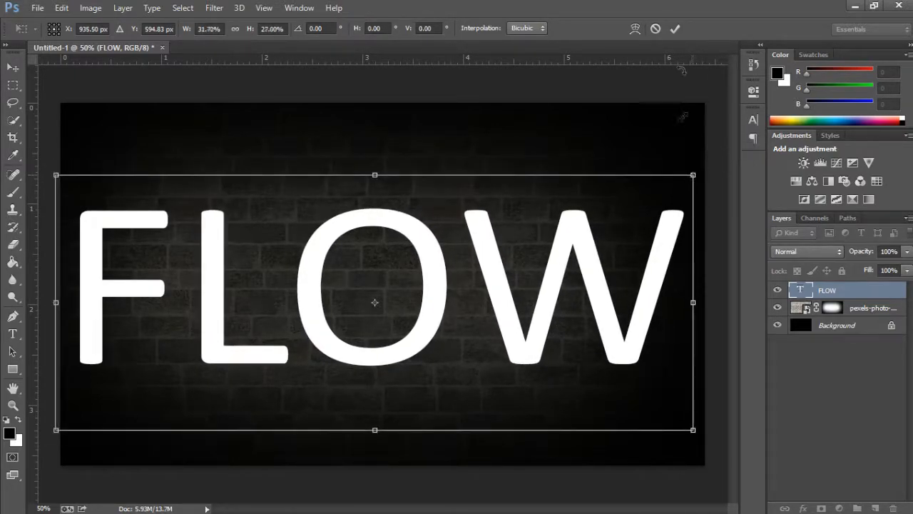
click(677, 30)
Step: Replace the first letter of the text with G so it reads GLOW
click(142, 317)
key(BackSpace)
text(G)
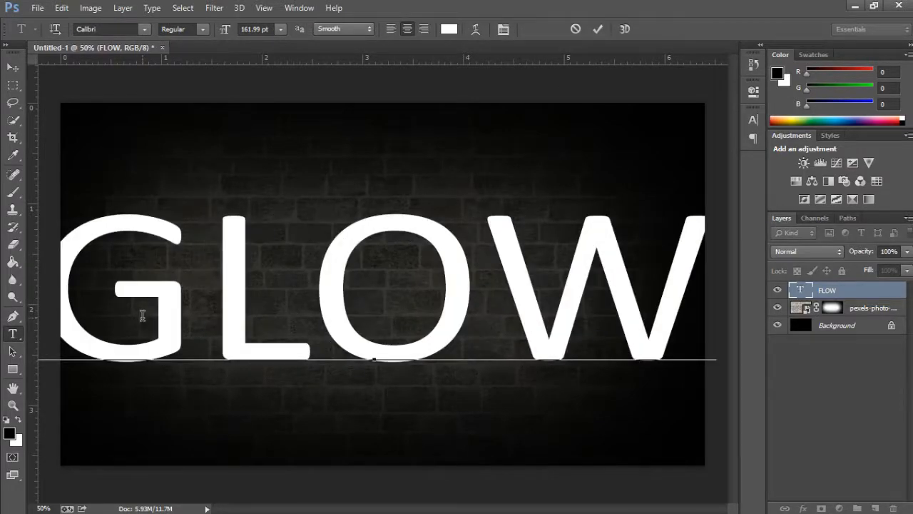
click(597, 28)
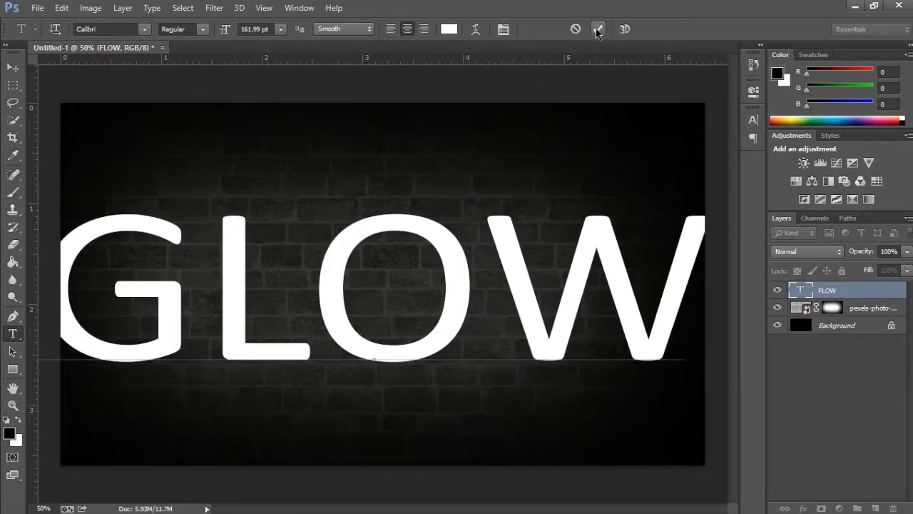
Step: Centre the GLOW text on the canvas and scale it to about 90% width and 85% height
key(ctrl+t)
drag(520, 302, 528, 289)
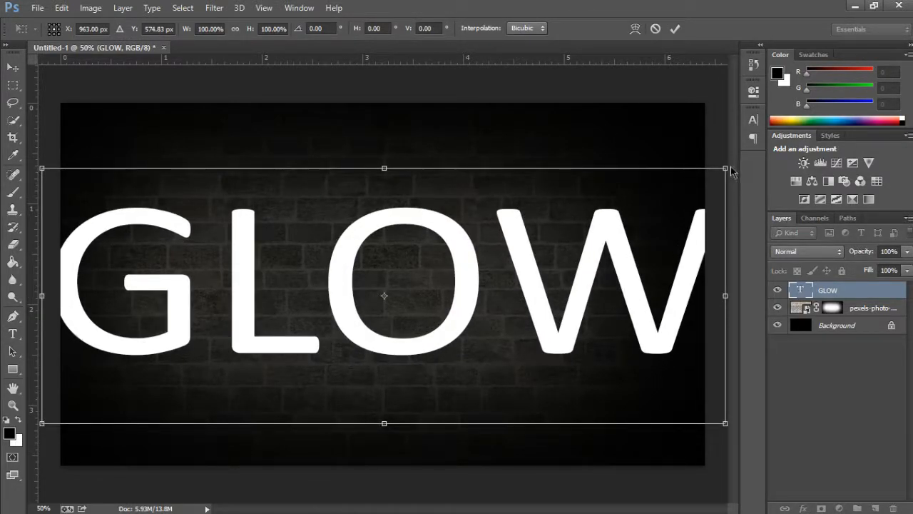
drag(727, 167, 691, 183)
drag(690, 183, 690, 187)
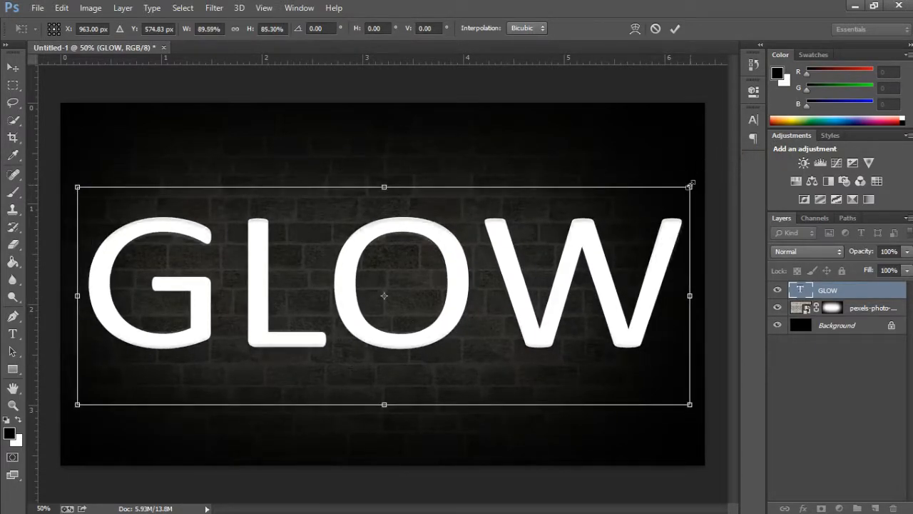
click(677, 30)
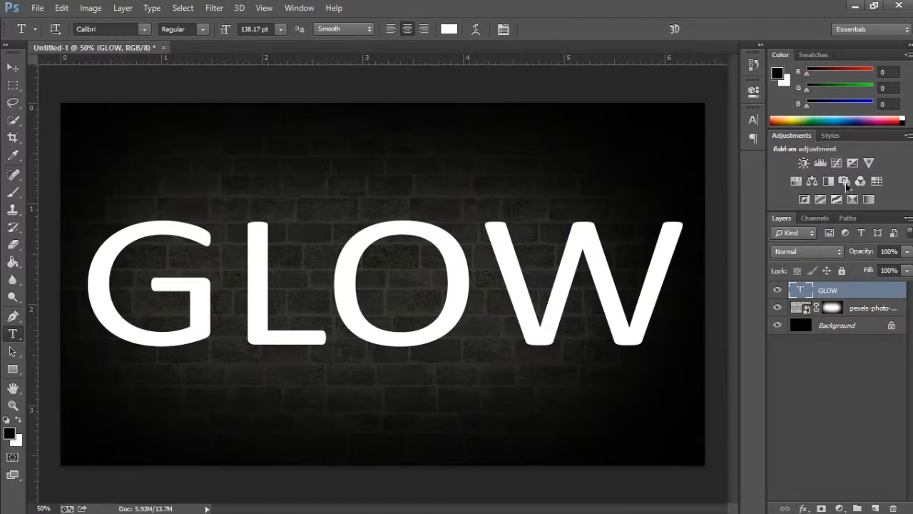
Step: Fill a new layer above the text with a diagonal Transparent Rainbow gradient and clip it to the GLOW text
click(875, 508)
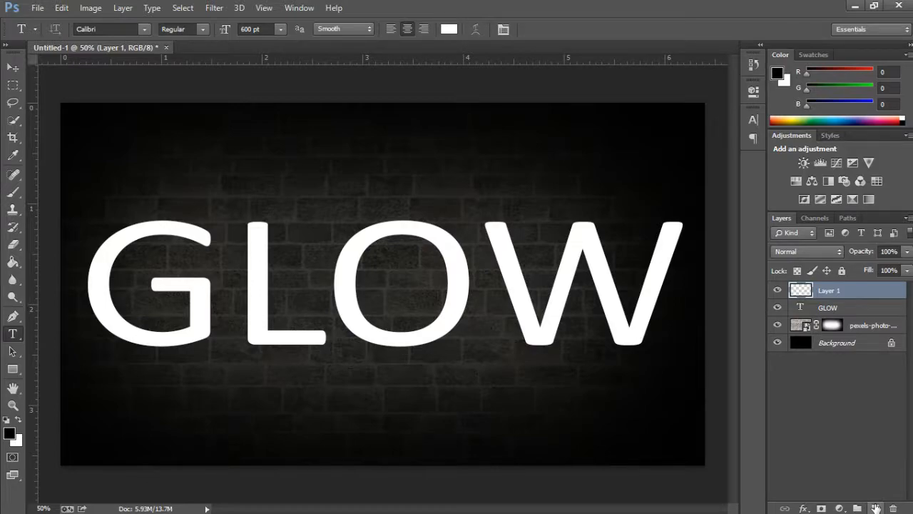
drag(10, 265, 57, 264)
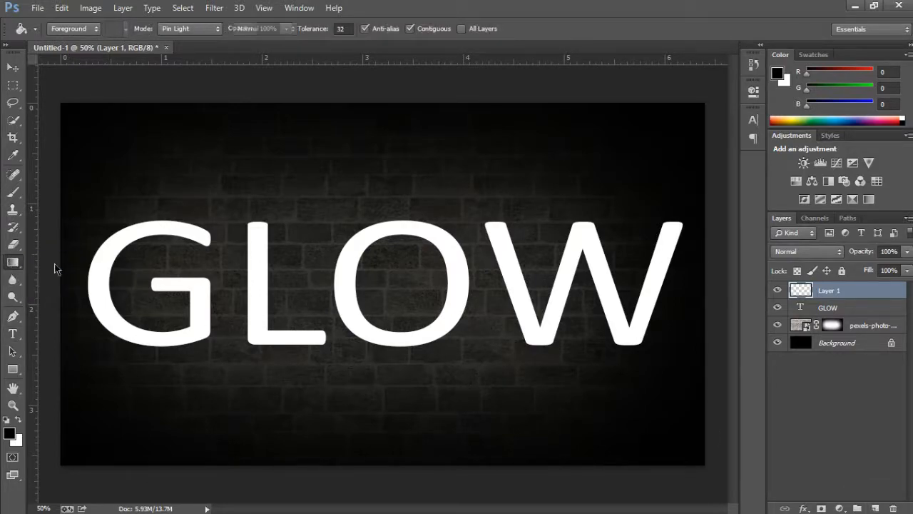
click(72, 29)
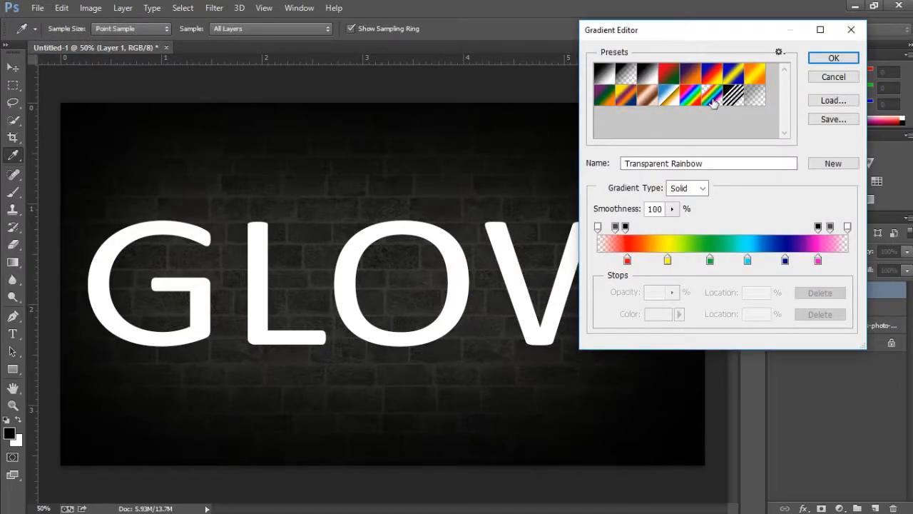
click(833, 57)
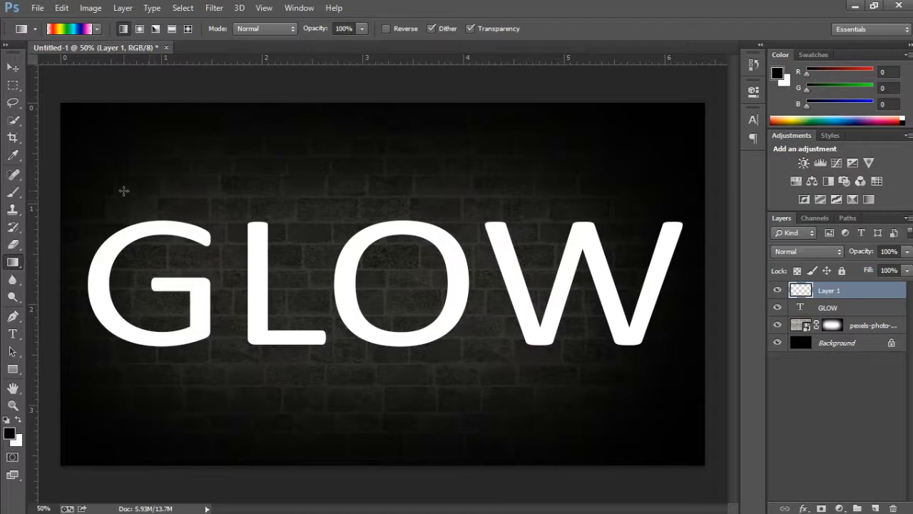
drag(88, 178, 675, 393)
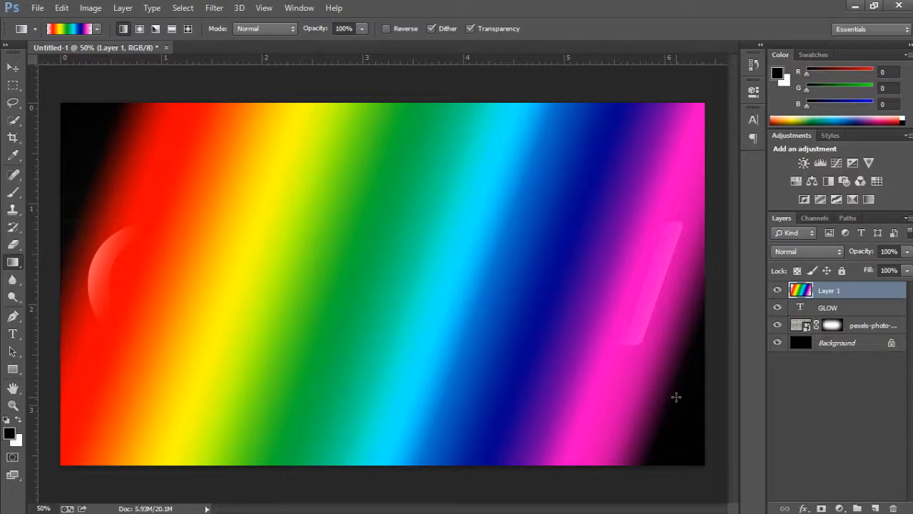
right_click(848, 296)
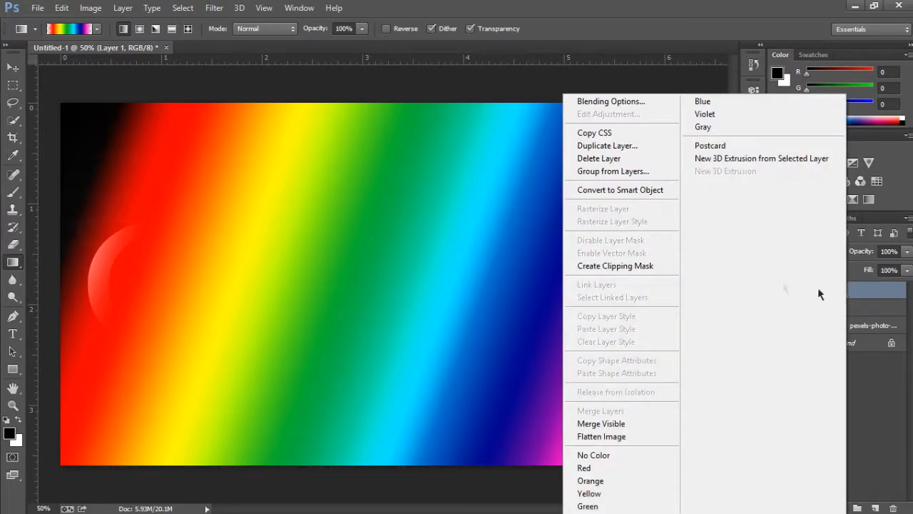
click(659, 270)
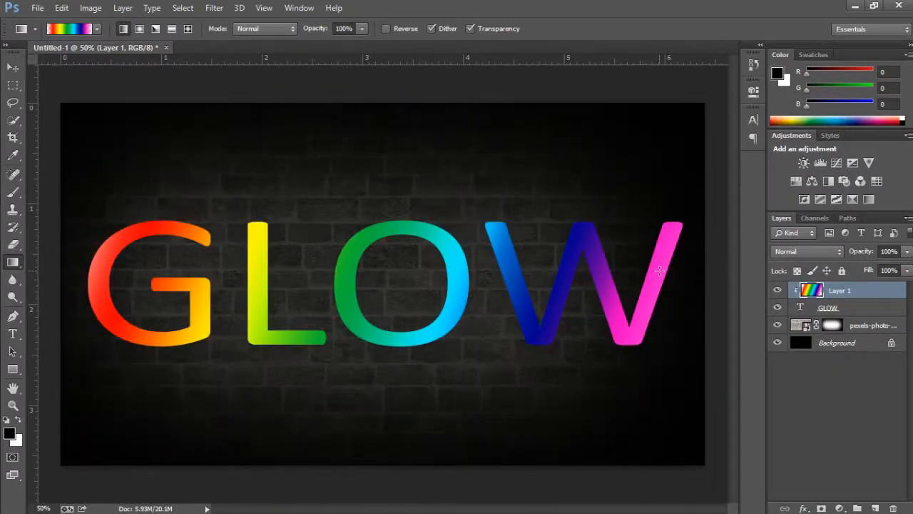
Step: Duplicate the rainbow gradient layer together with the GLOW text layer within the same document
shift+click(844, 307)
right_click(854, 311)
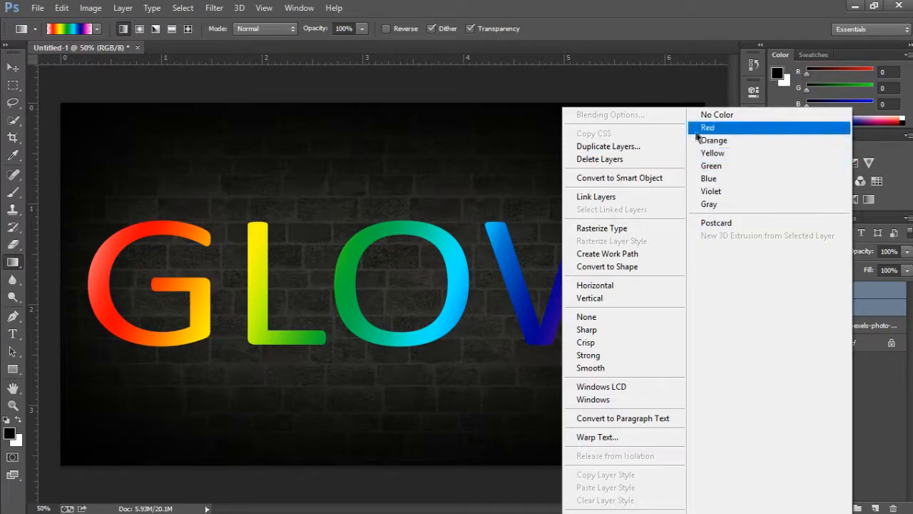
click(608, 146)
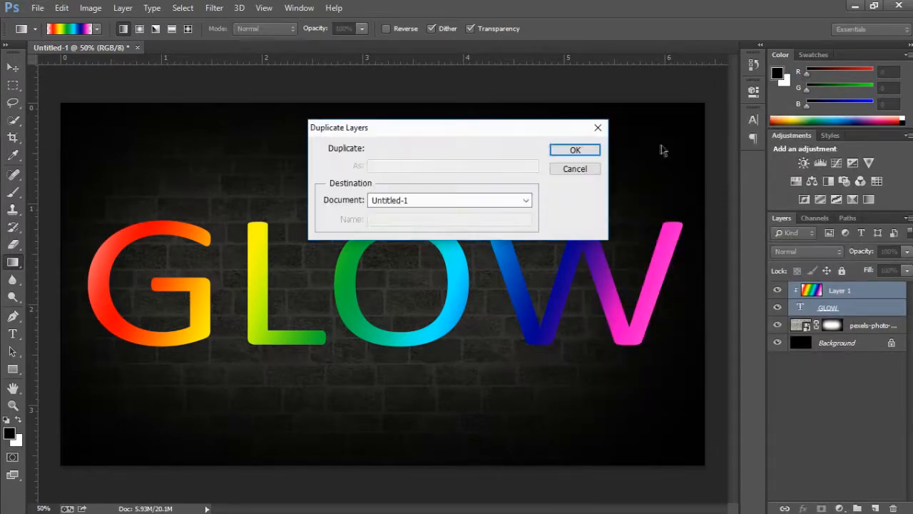
click(592, 149)
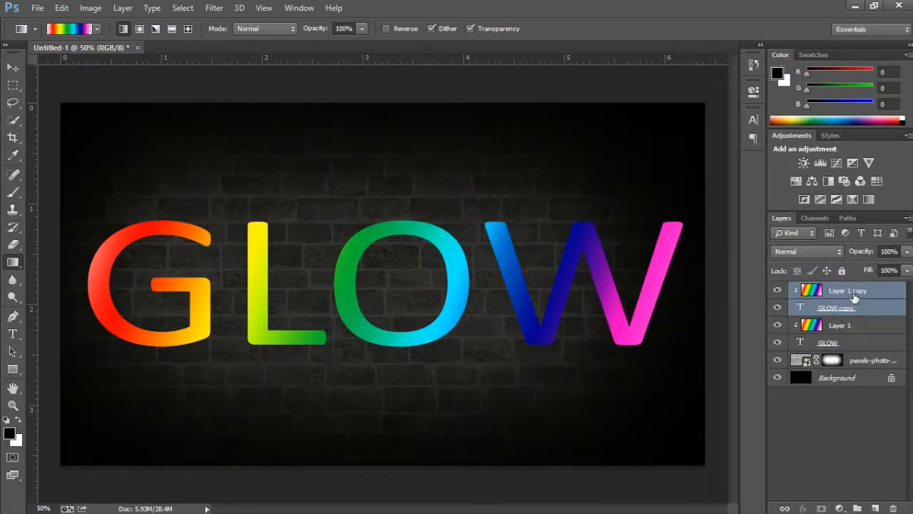
Step: Merge the duplicated gradient and text layers into one layer and rename it Small Glow
right_click(855, 297)
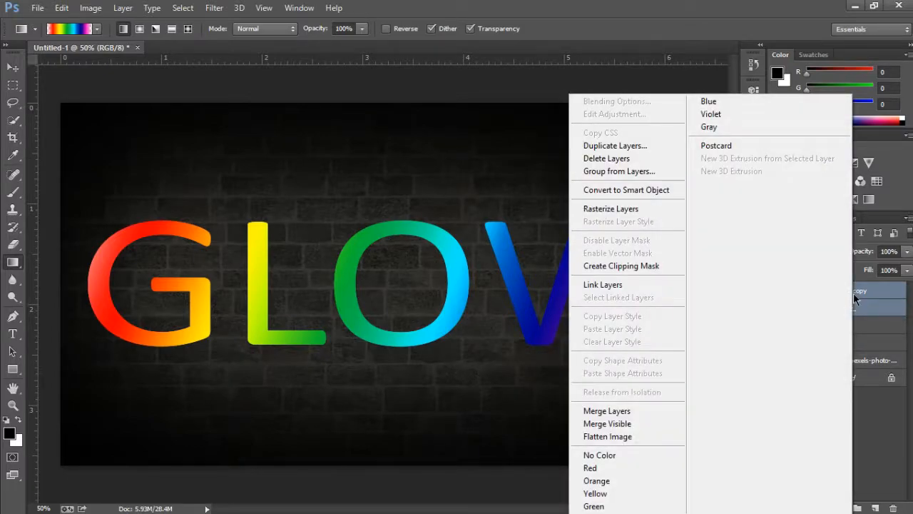
click(890, 289)
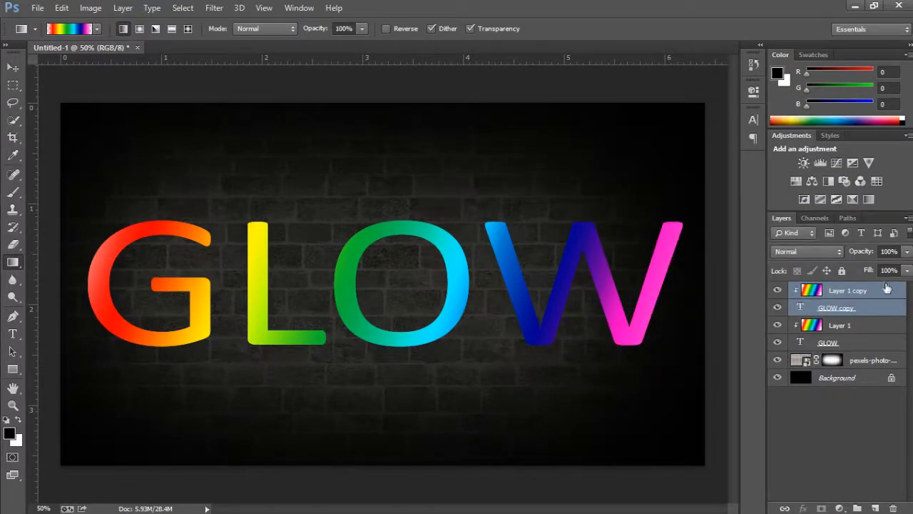
right_click(886, 286)
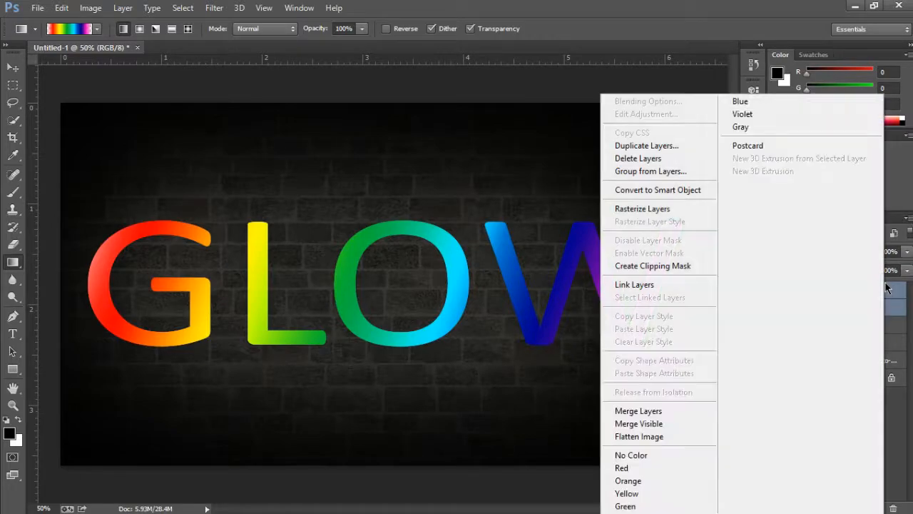
click(666, 410)
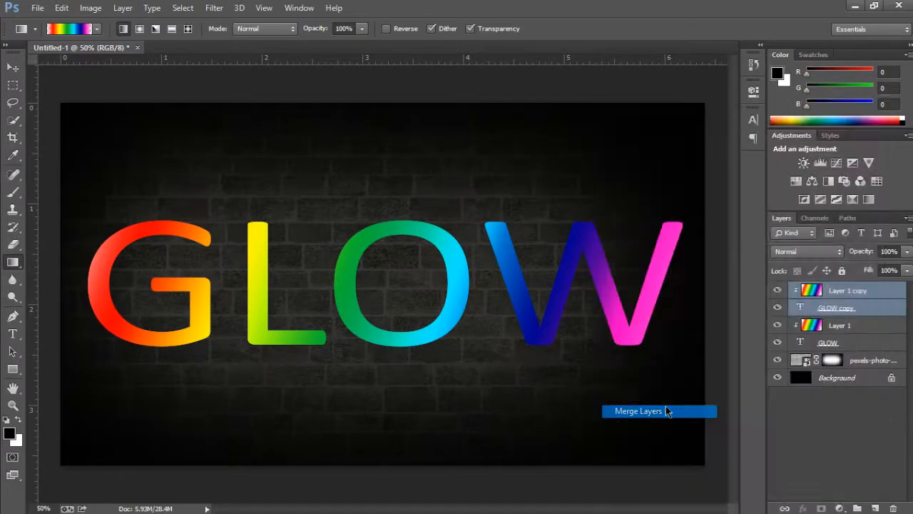
double_click(841, 291)
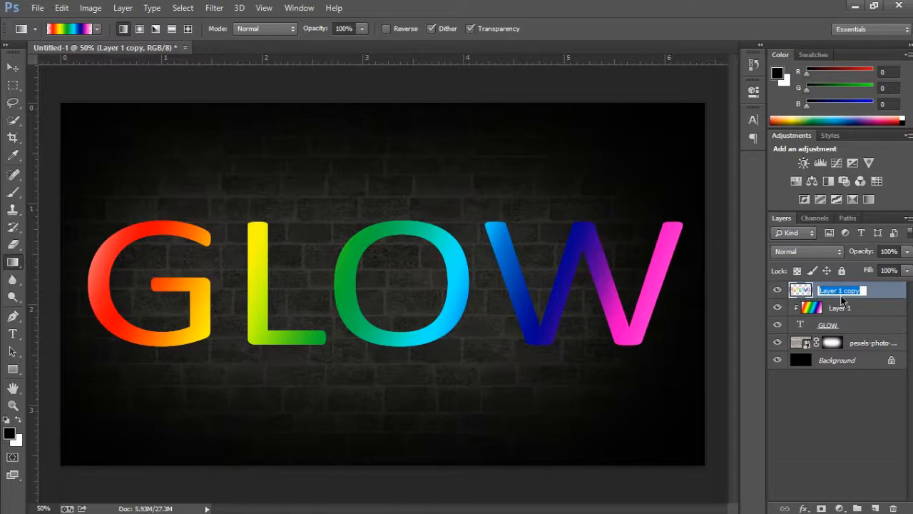
text(Small)
key(Return)
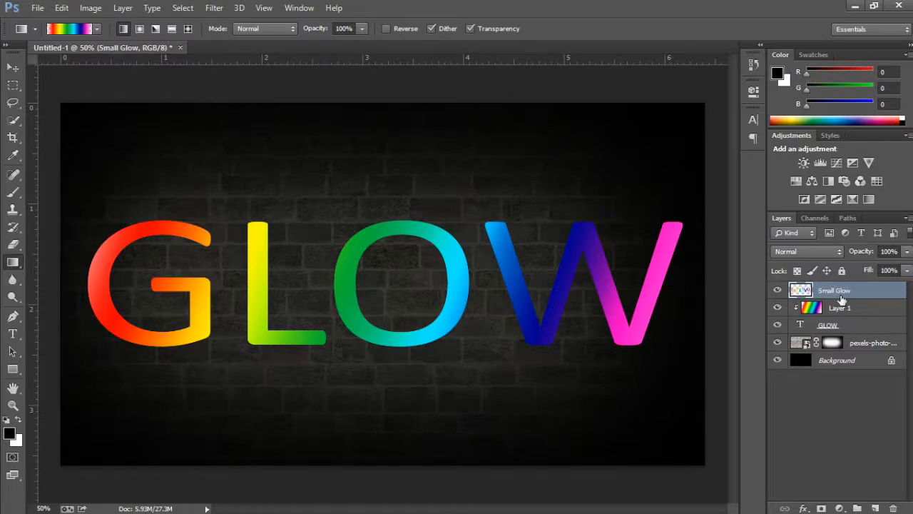
Step: Duplicate the Small Glow layer under the name Big Glow
right_click(842, 299)
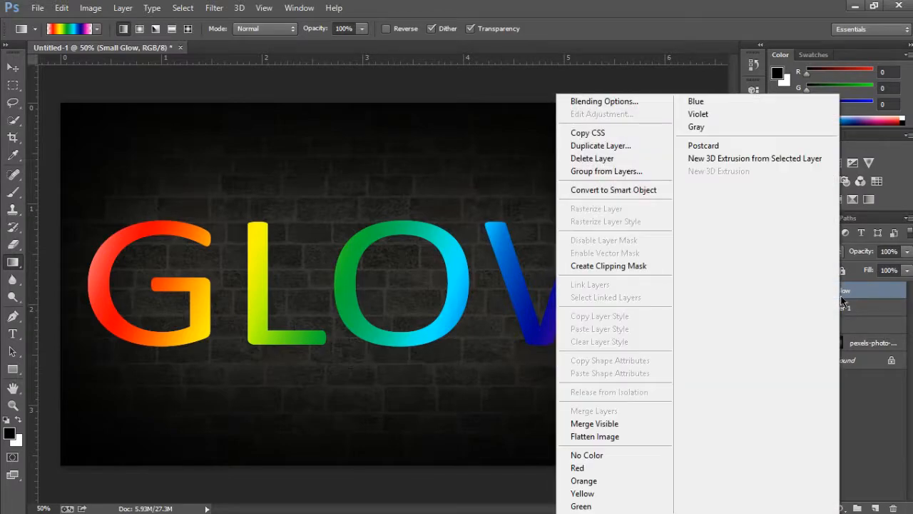
click(613, 147)
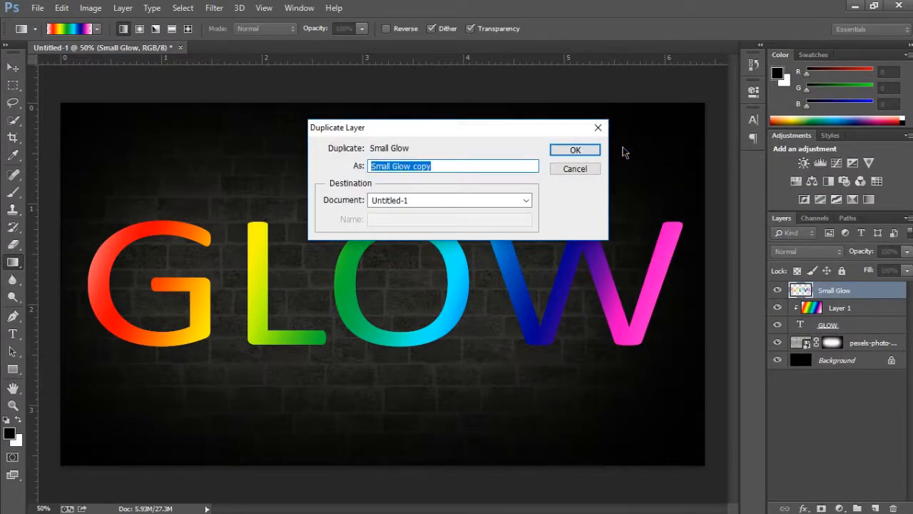
text(Big G)
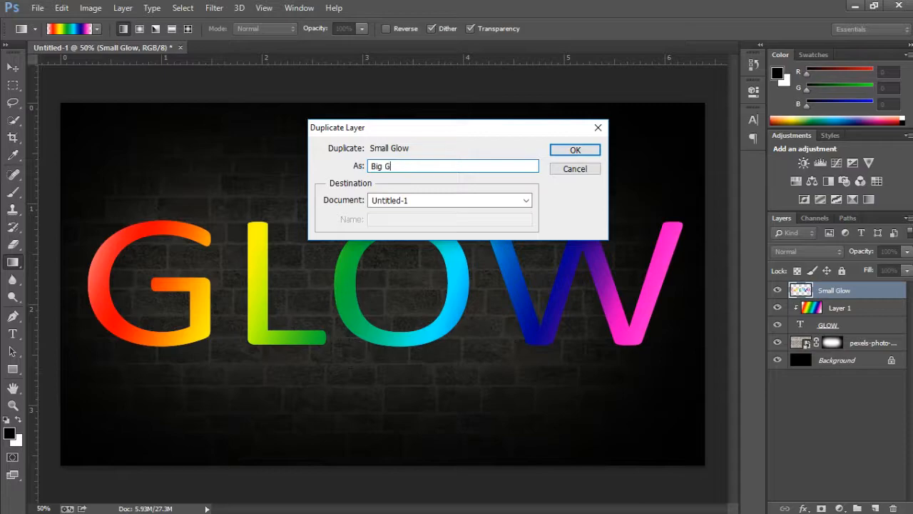
key(Return)
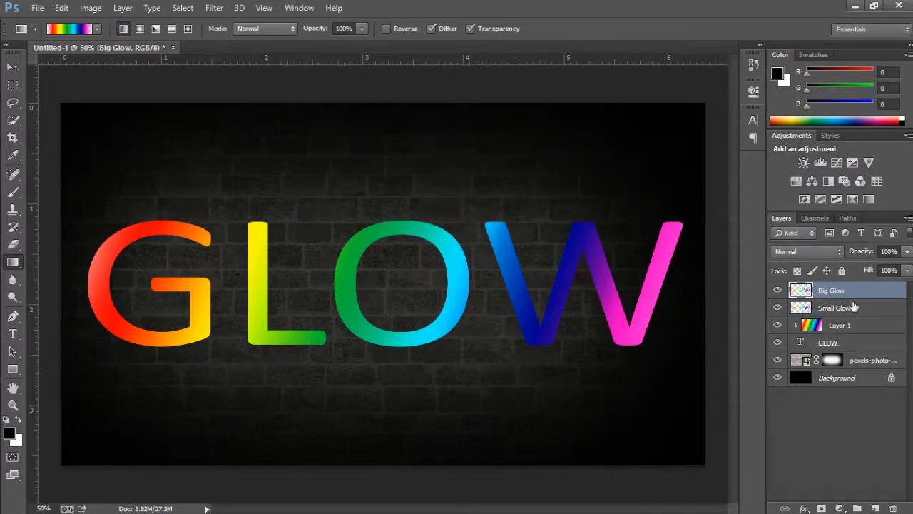
Step: Apply a Gaussian Blur with a radius of 120 pixels to the Big Glow layer
click(214, 9)
mouse_move(278, 156)
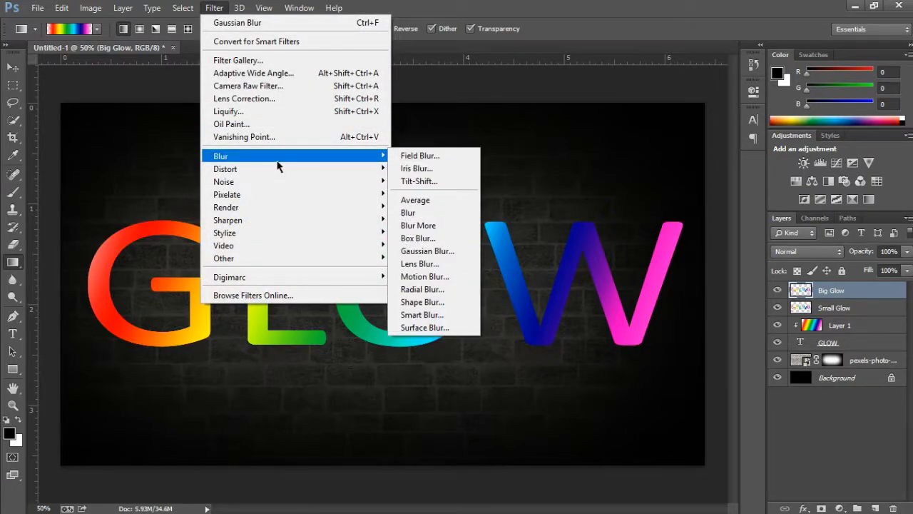
click(451, 251)
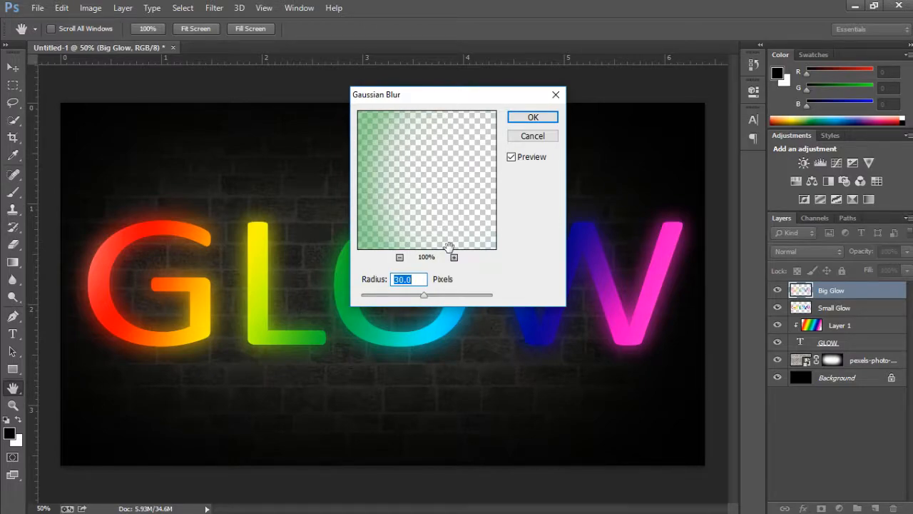
text(120)
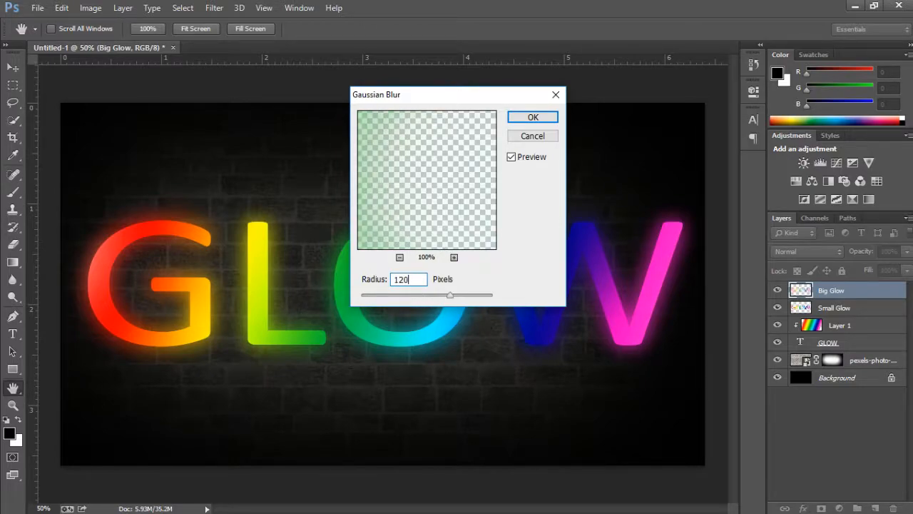
click(533, 117)
key(g)
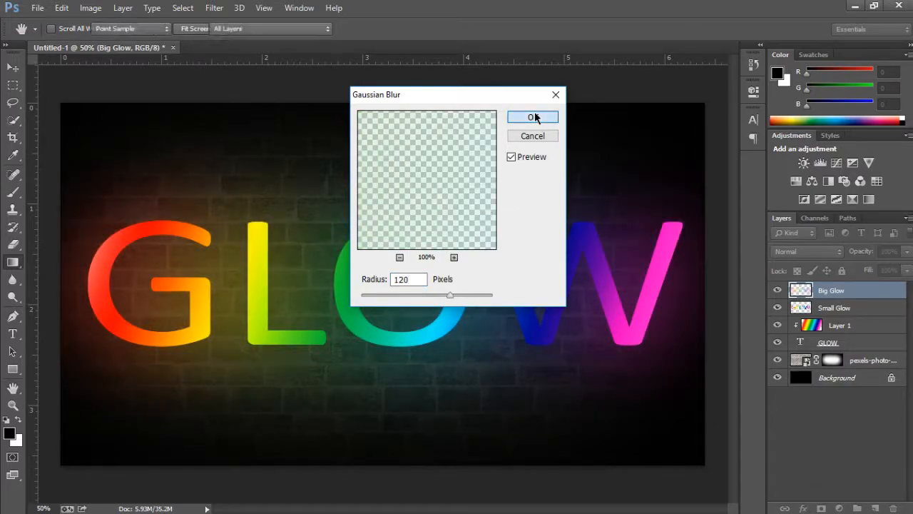
Step: Apply a Gaussian Blur with a radius of 30 pixels to the Small Glow layer
click(834, 309)
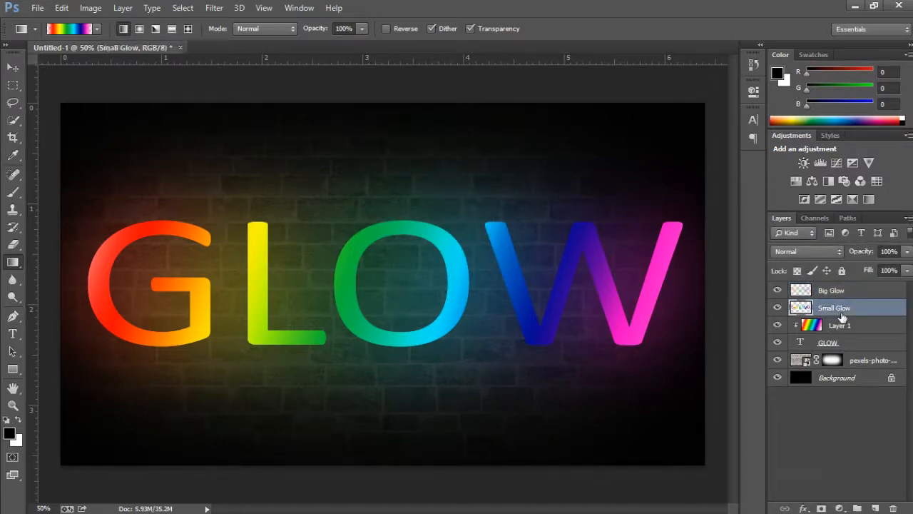
click(212, 9)
mouse_move(279, 157)
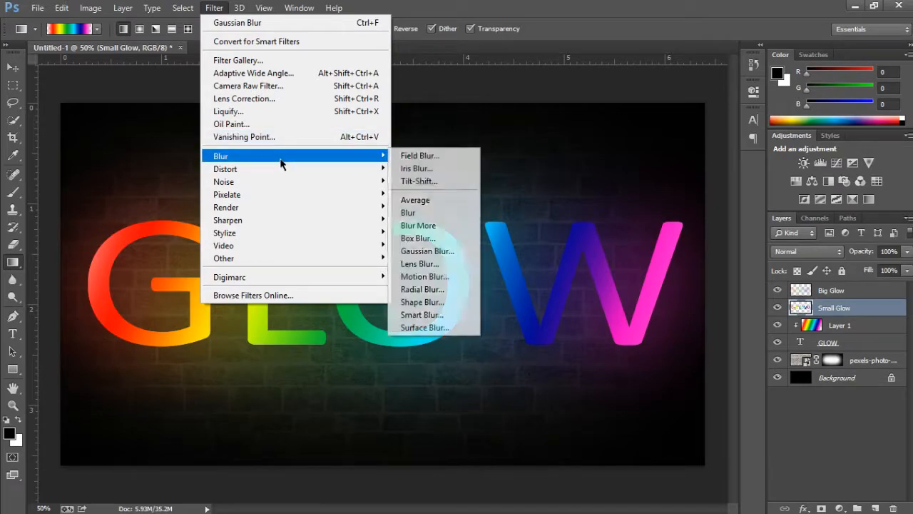
click(439, 251)
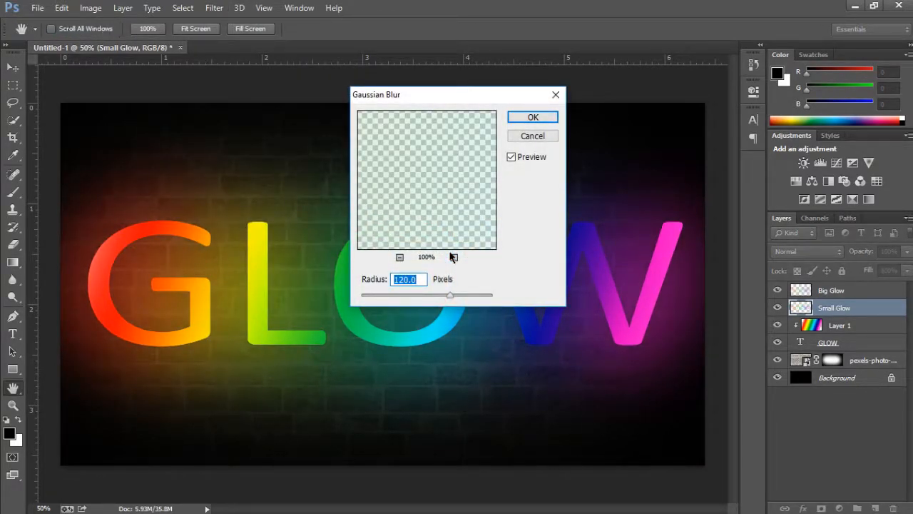
text(30)
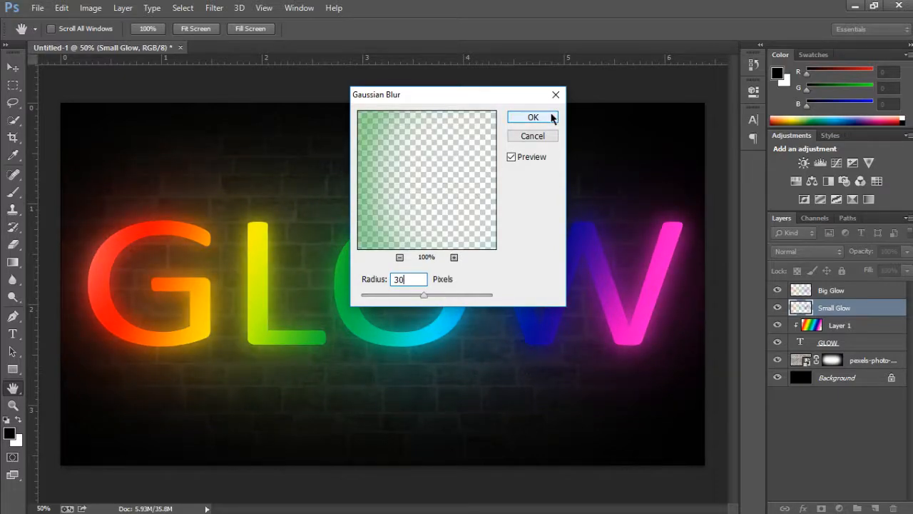
click(551, 115)
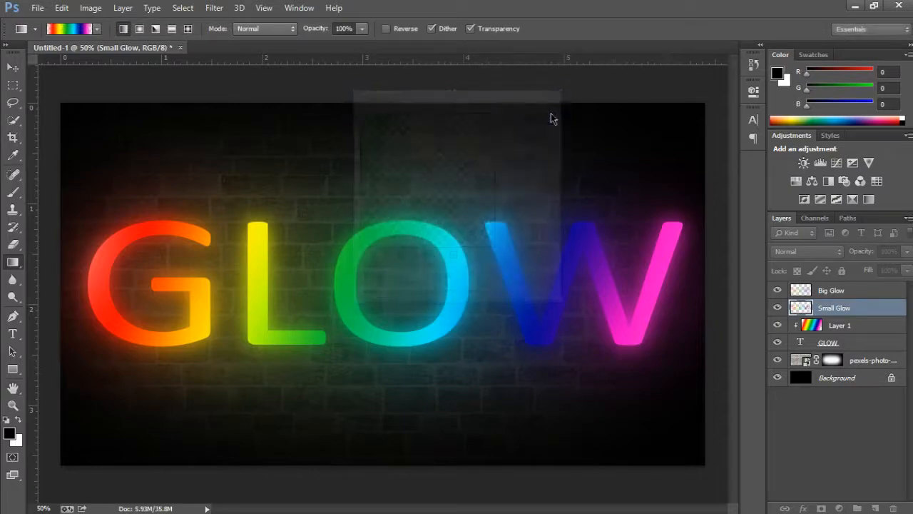
Step: Move the Big Glow and Small Glow layers together beneath the GLOW text layer, above the brick photo
click(852, 293)
shift+click(847, 306)
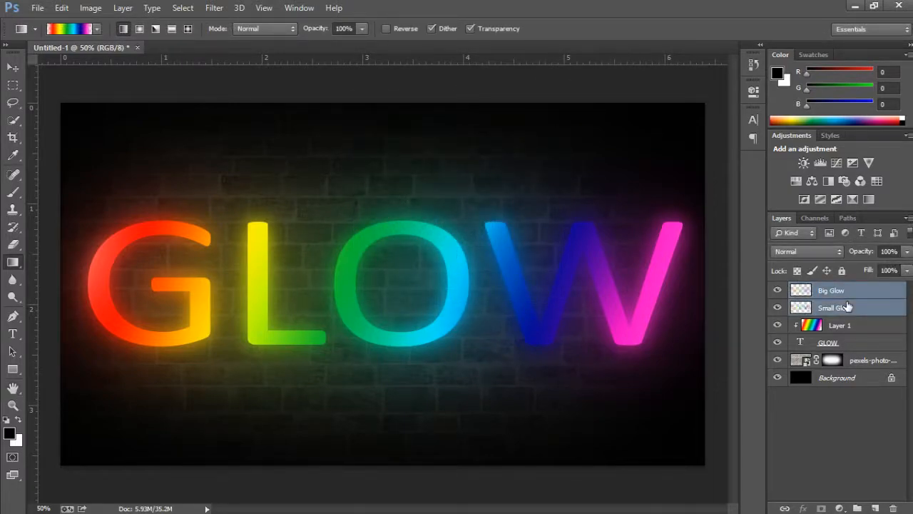
drag(854, 298, 831, 357)
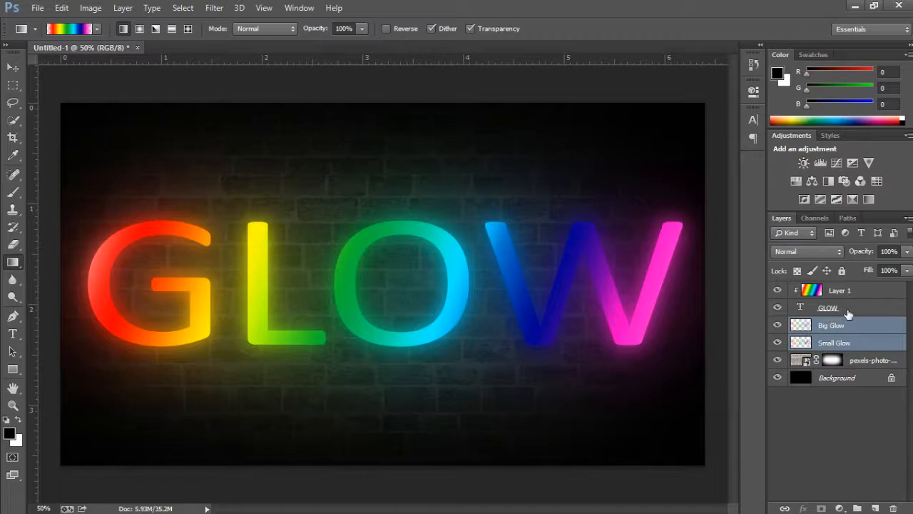
Step: Add an Inner Glow to the GLOW text layer with Linear Dodge (Add) blend mode and 100% opacity
click(849, 314)
right_click(847, 312)
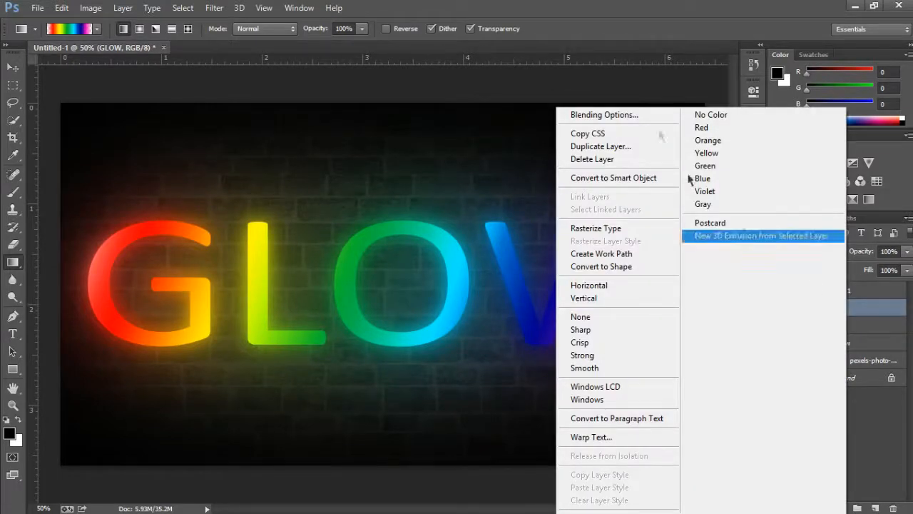
click(625, 116)
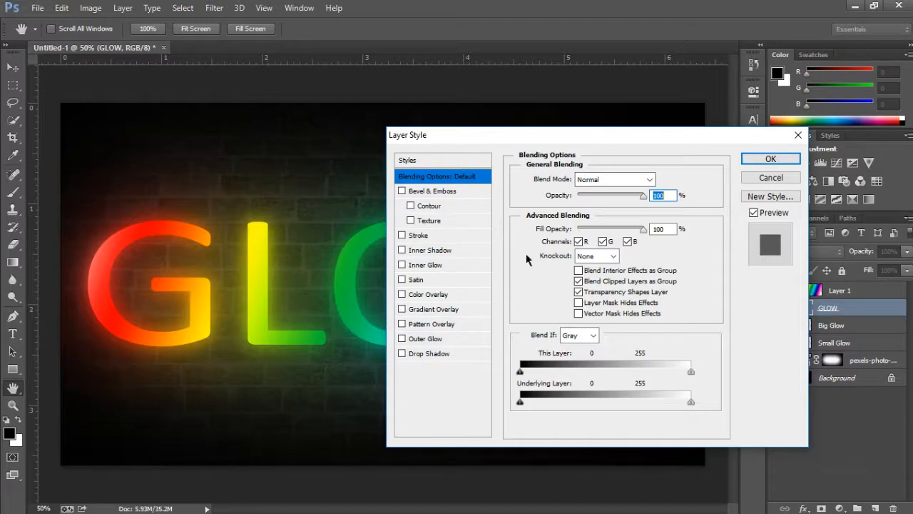
click(426, 265)
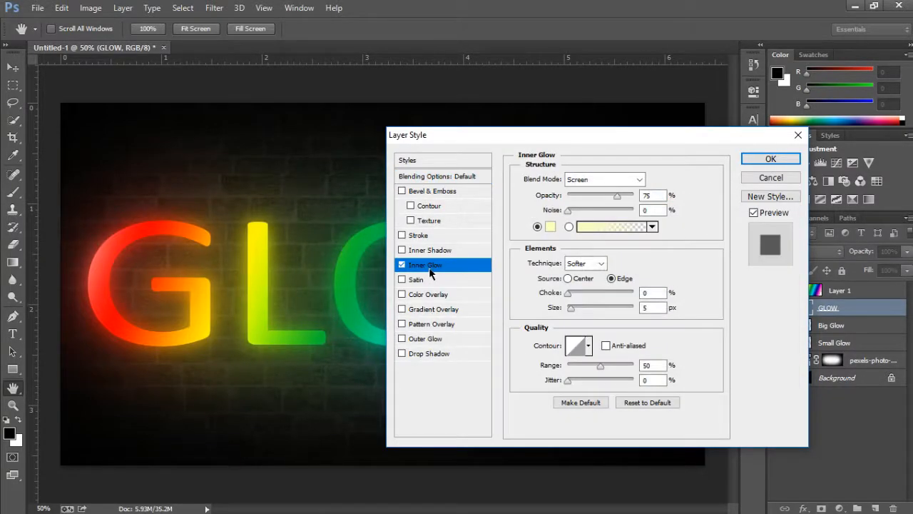
click(609, 181)
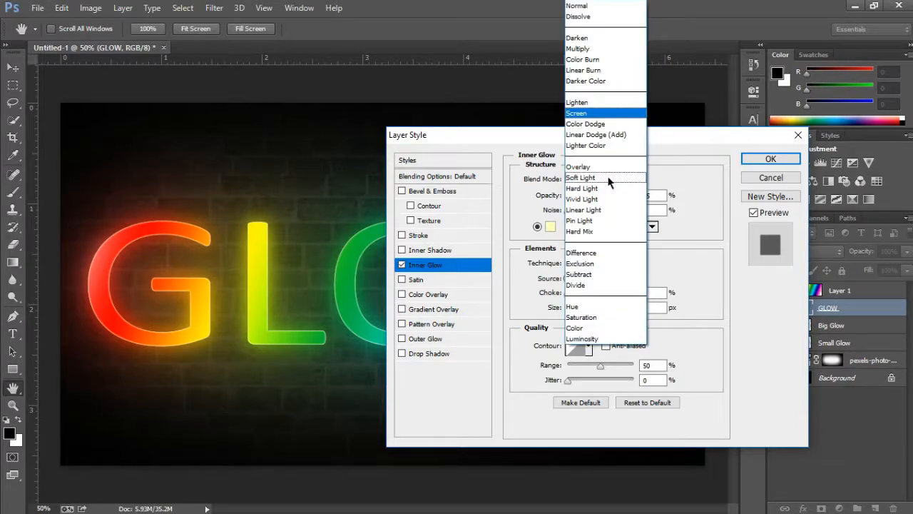
click(620, 135)
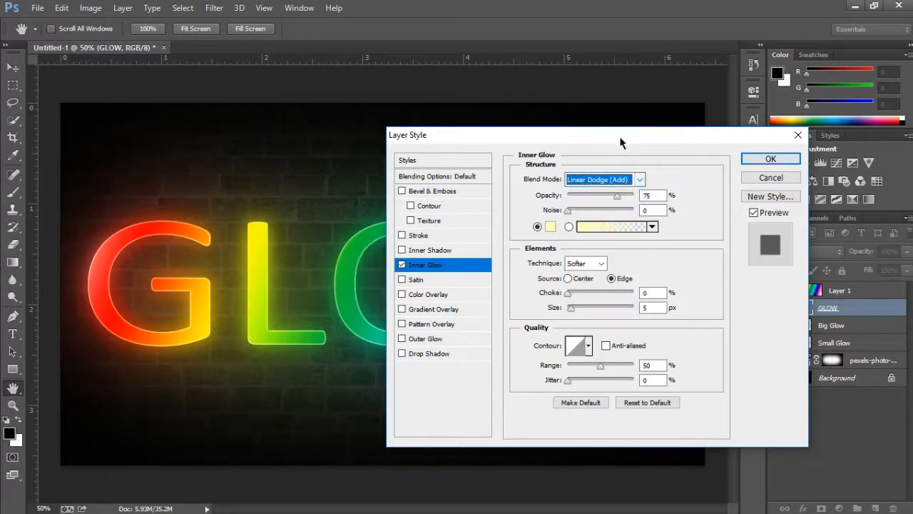
click(618, 197)
drag(618, 199, 665, 198)
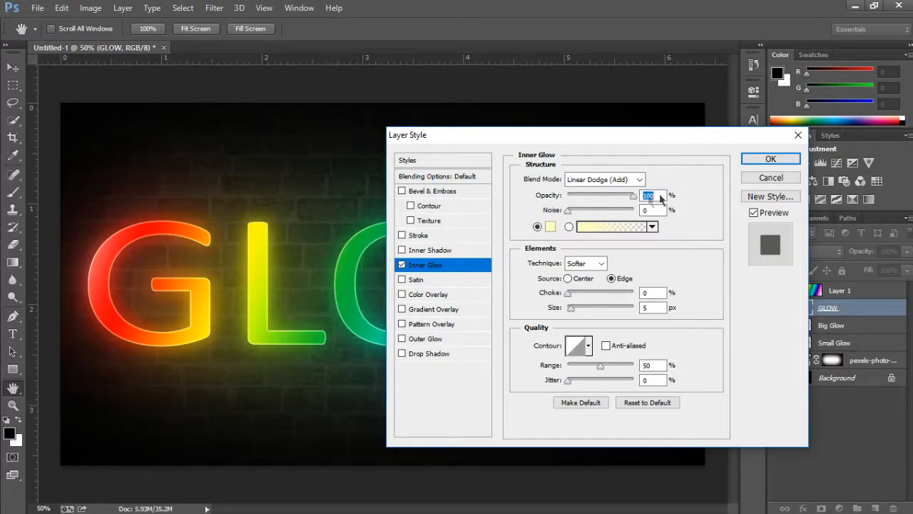
Step: Set the inner glow colour to white, ffffff
click(550, 227)
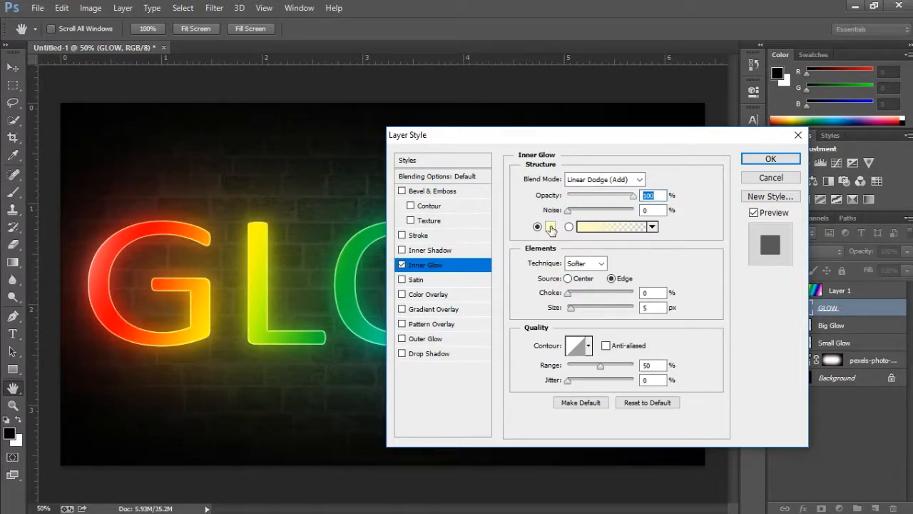
text(ffffff)
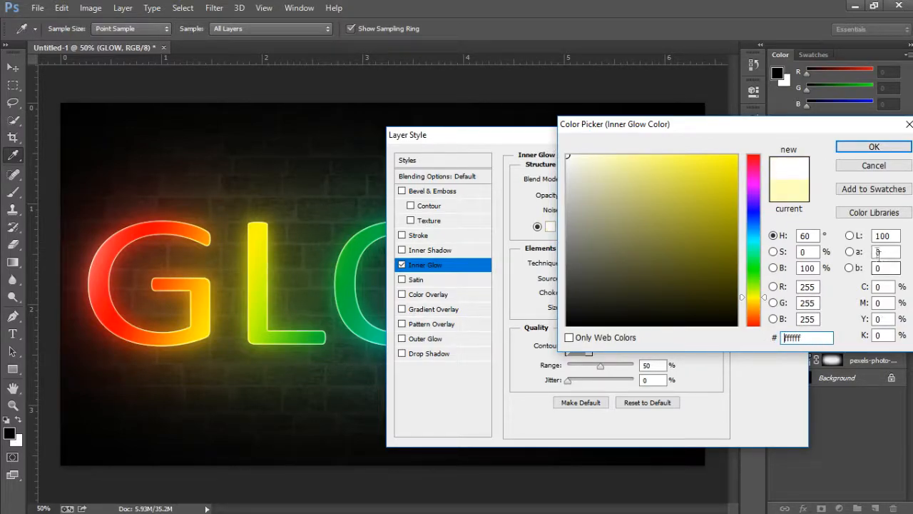
click(874, 147)
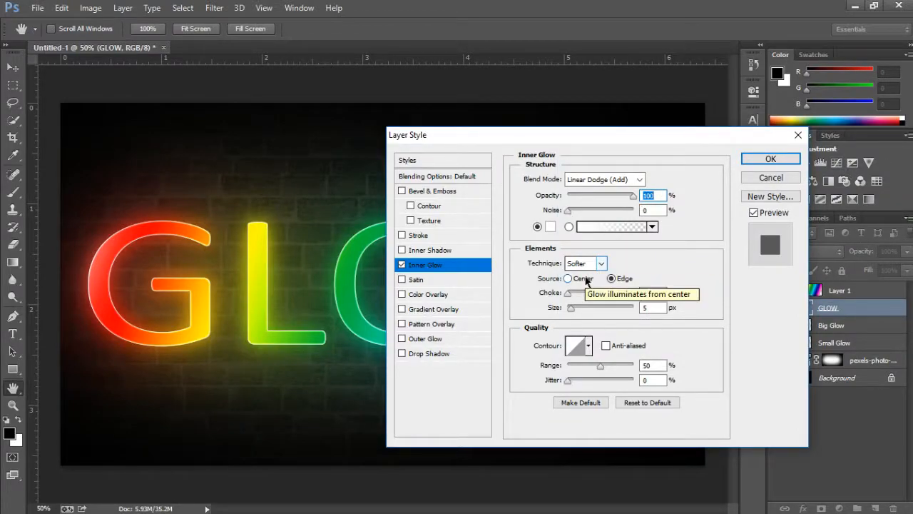
Step: Set the inner glow source to Center with a size of 15 px and apply the layer style
click(585, 279)
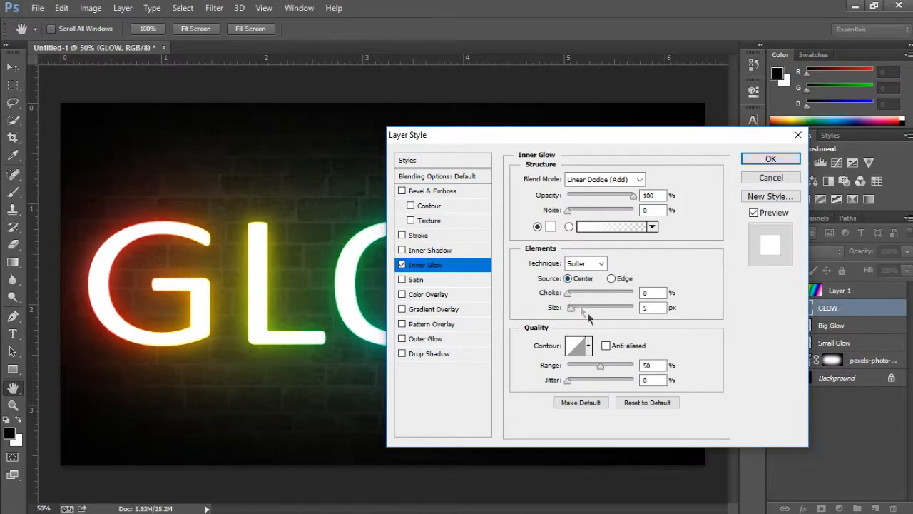
double_click(648, 308)
text(15)
click(770, 155)
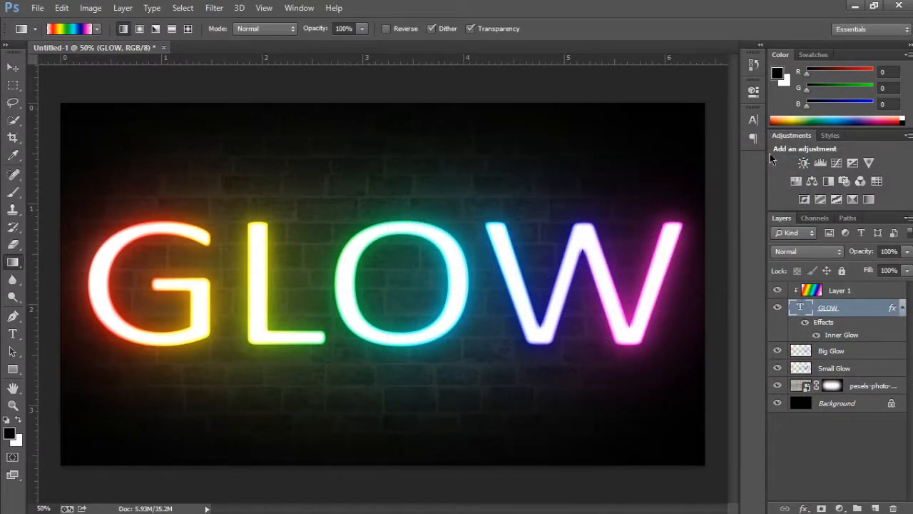
Step: Duplicate the Big Glow layer, keeping the suggested copy name
click(847, 352)
right_click(849, 352)
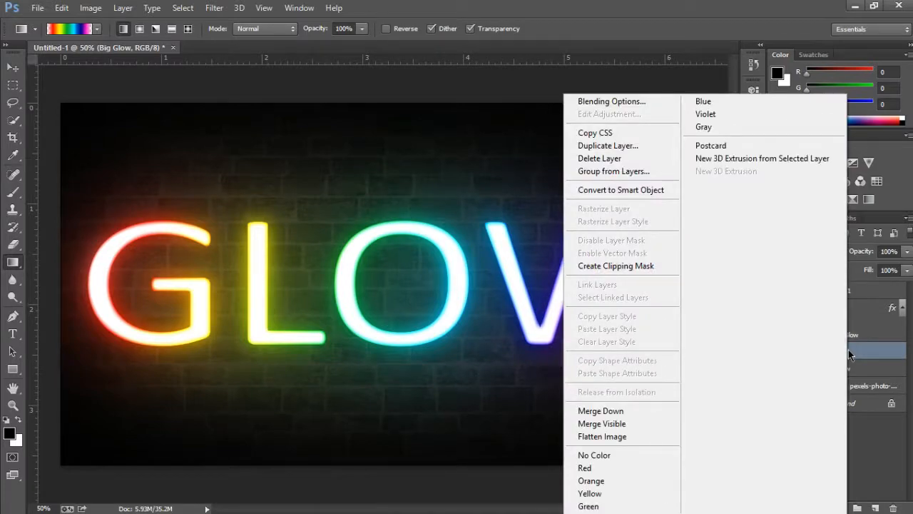
click(639, 145)
click(589, 149)
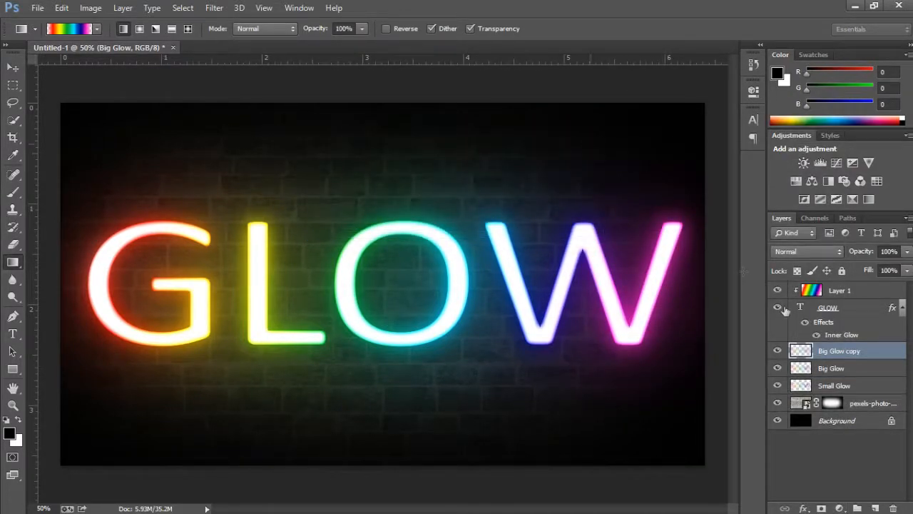
Step: Duplicate the Small Glow layer with its suggested copy name and deselect all layers
click(846, 386)
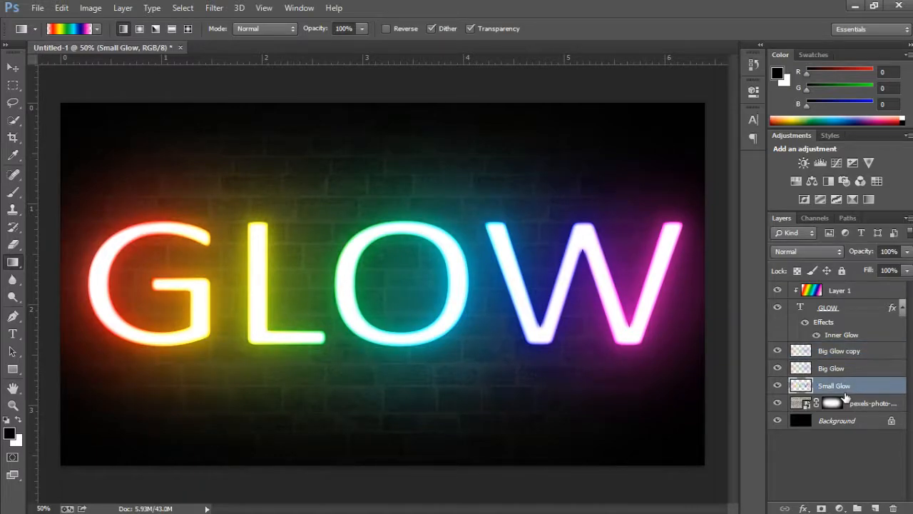
right_click(847, 386)
click(639, 146)
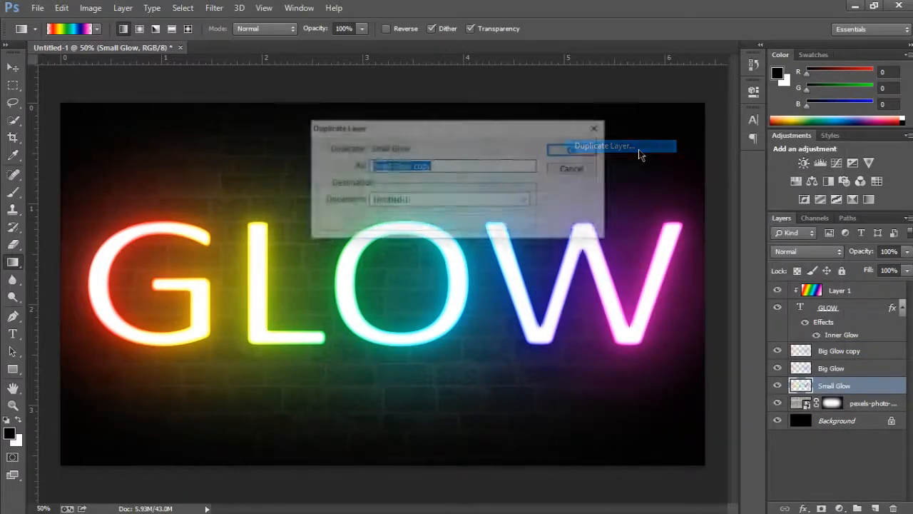
click(589, 150)
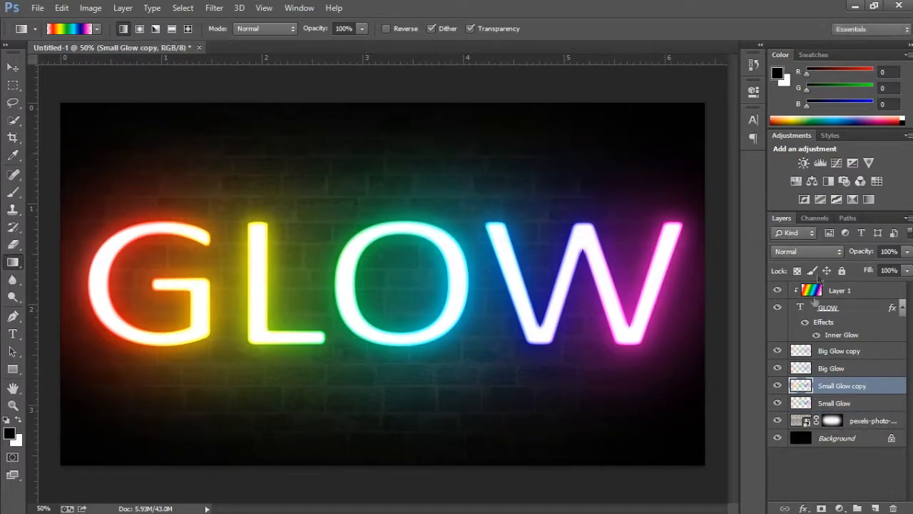
click(840, 461)
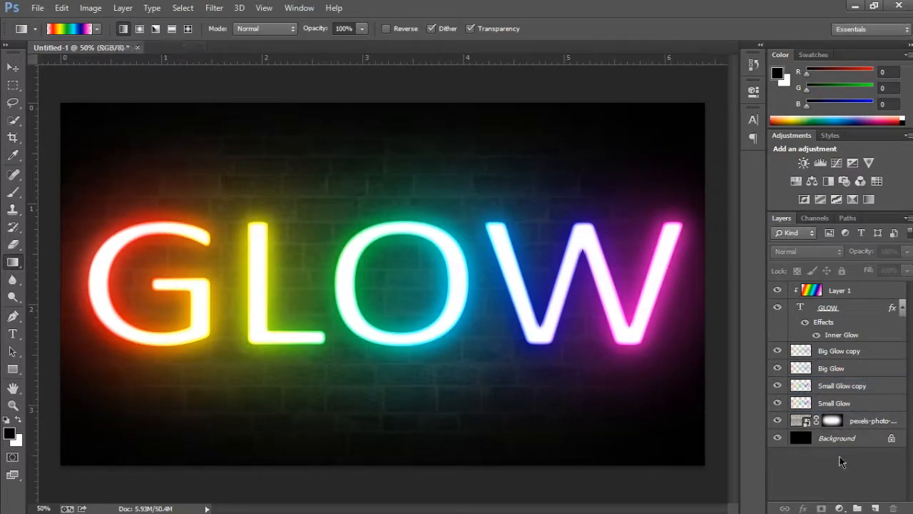